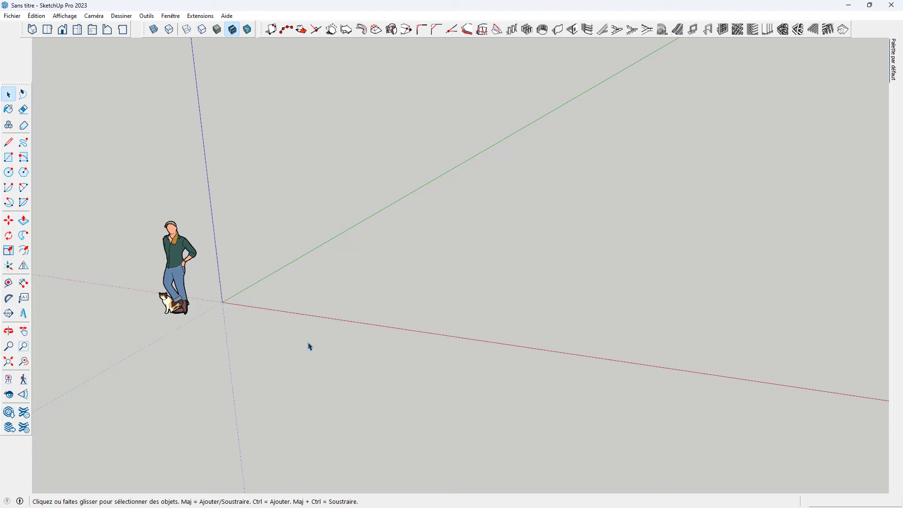
- Draw a ground rectangle about 344 by 764 cm near the origin and extrude it upward about 254 cm
middle_click_drag(370, 335, 405, 300)
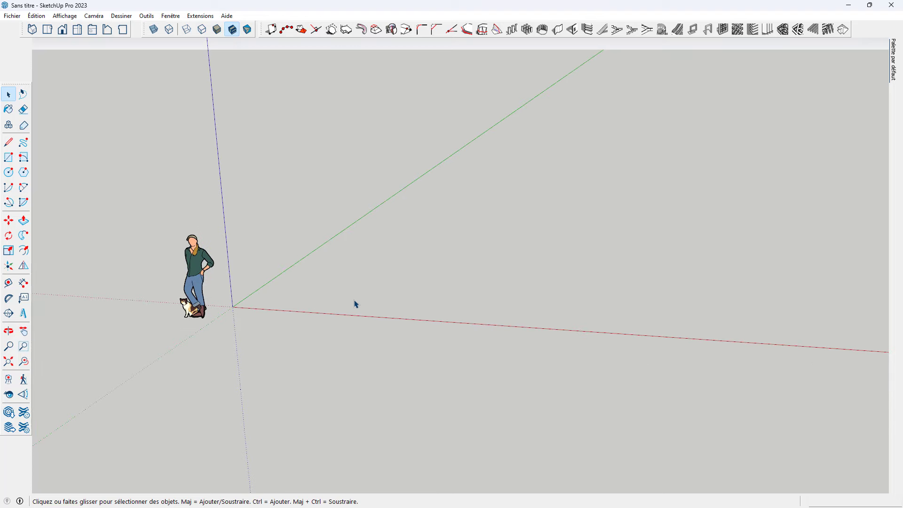
scroll(355, 303, "down", 2)
key("r")
left_click(313, 335)
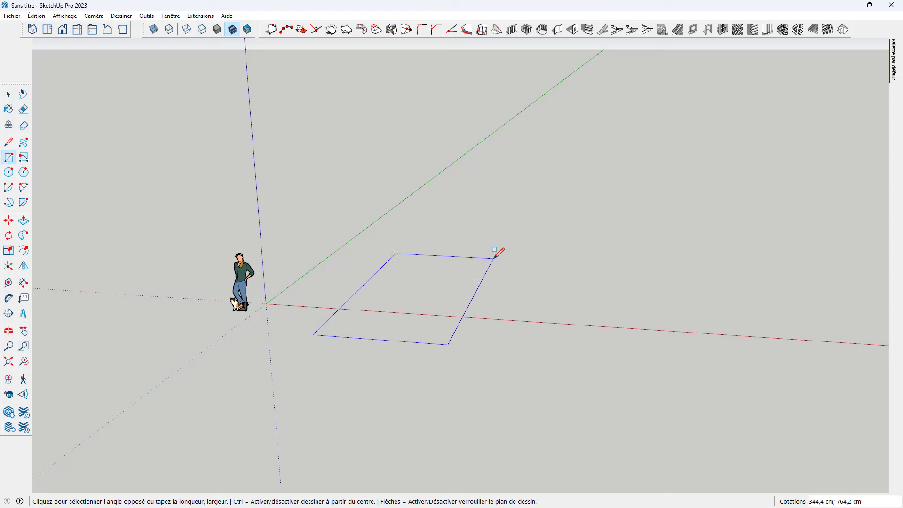
left_click(495, 257)
key("p")
left_click(433, 284)
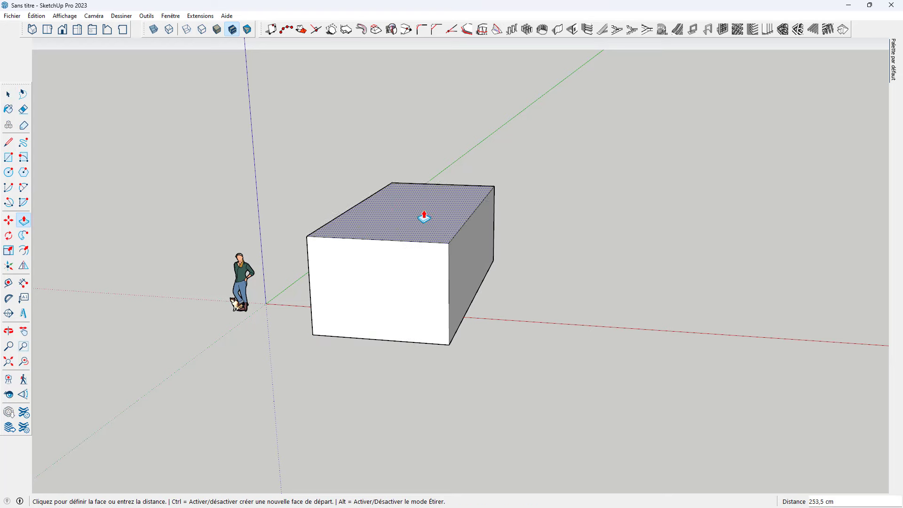
left_click(424, 217)
- Draw a ridge line between the midpoints of the box's short upper edges and raise it vertically about 134 cm to form a gable roof
middle_click_drag(424, 217, 413, 296)
key("l")
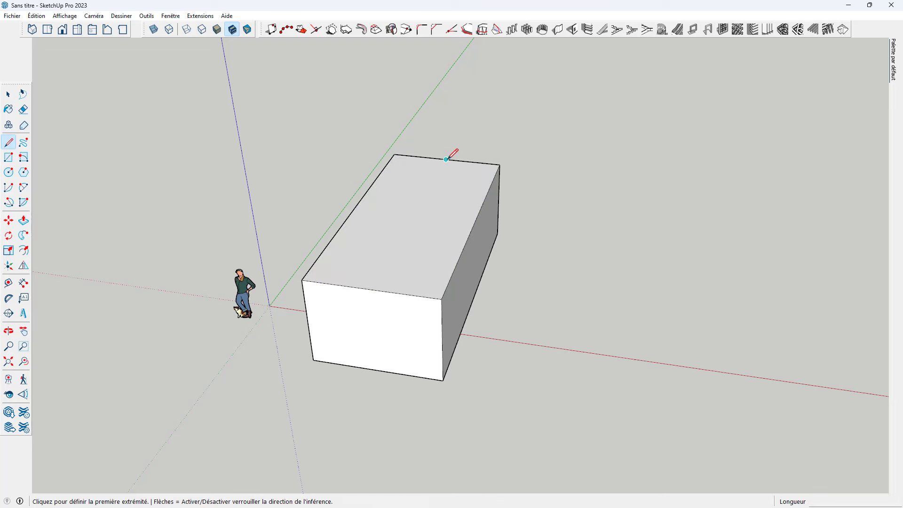
left_click(446, 160)
left_click(370, 289)
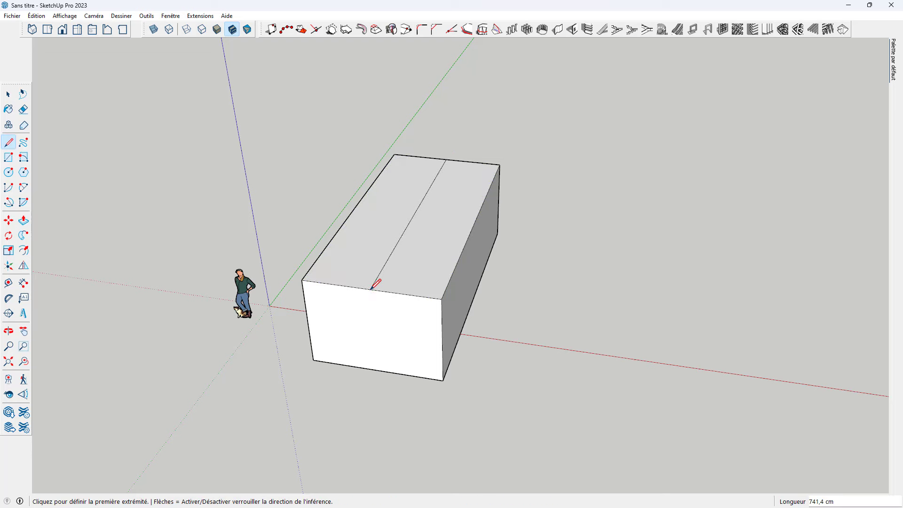
middle_click_drag(373, 282, 354, 264)
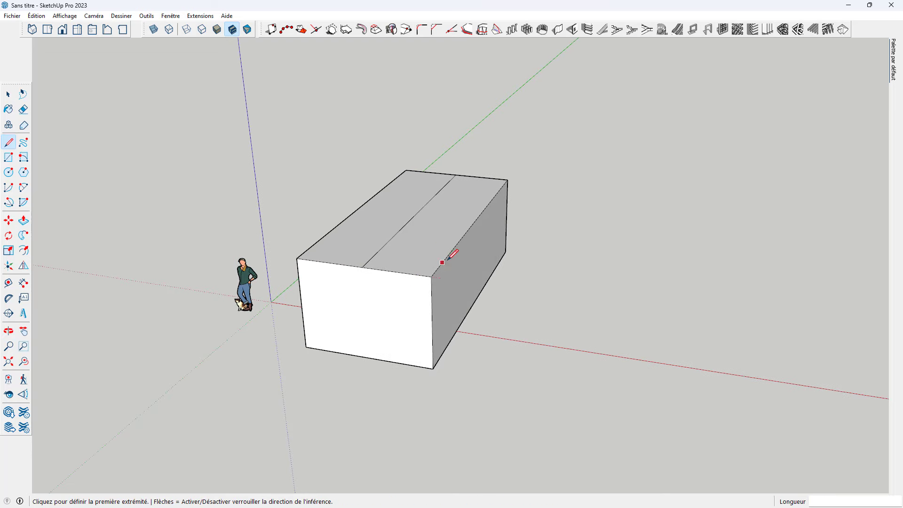
key("m")
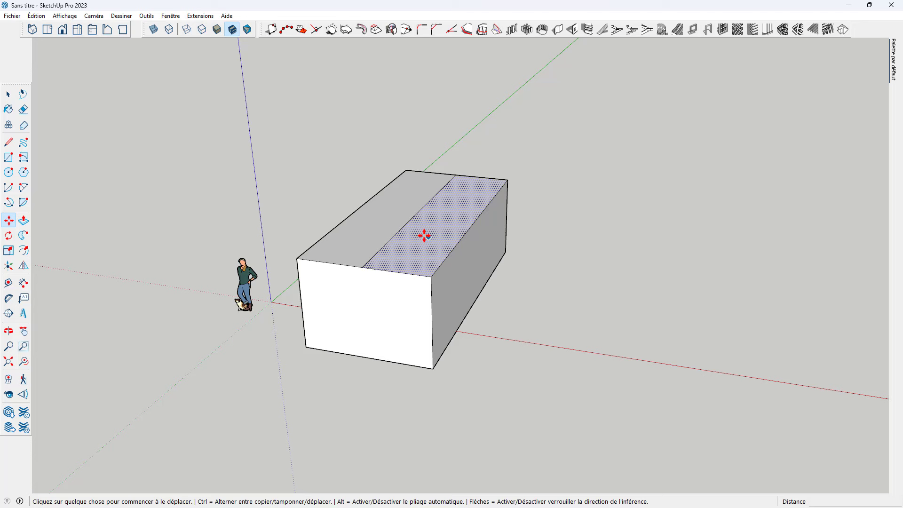
left_click(404, 224)
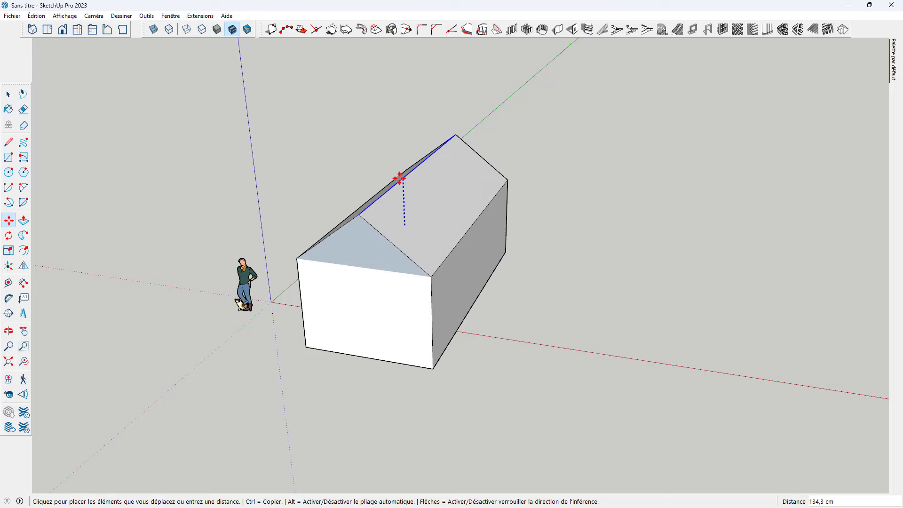
left_click(401, 179)
- Draw a second ground rectangle about 592 by 784 cm beside the gabled house and extrude it upward about 321 cm
middle_click_drag(268, 278, 504, 301)
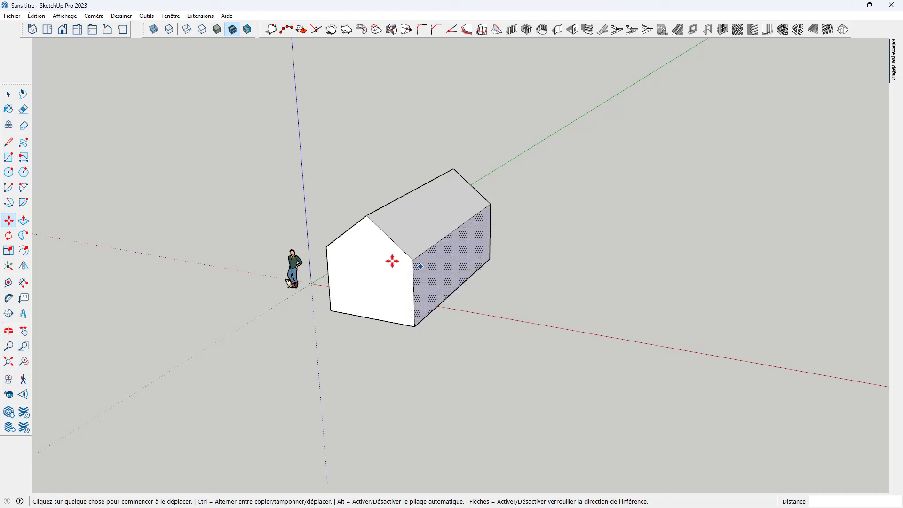
scroll(462, 292, "down", 5)
key("r")
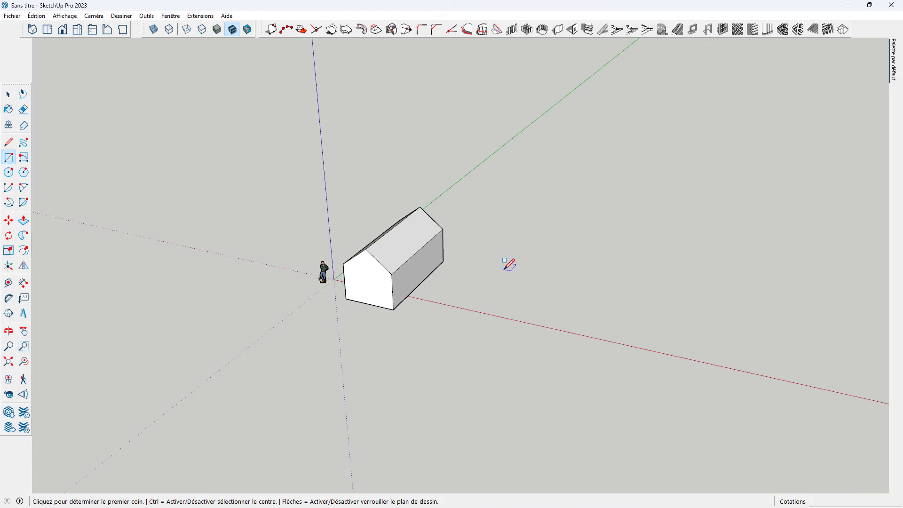
left_click(504, 270)
left_click(549, 339)
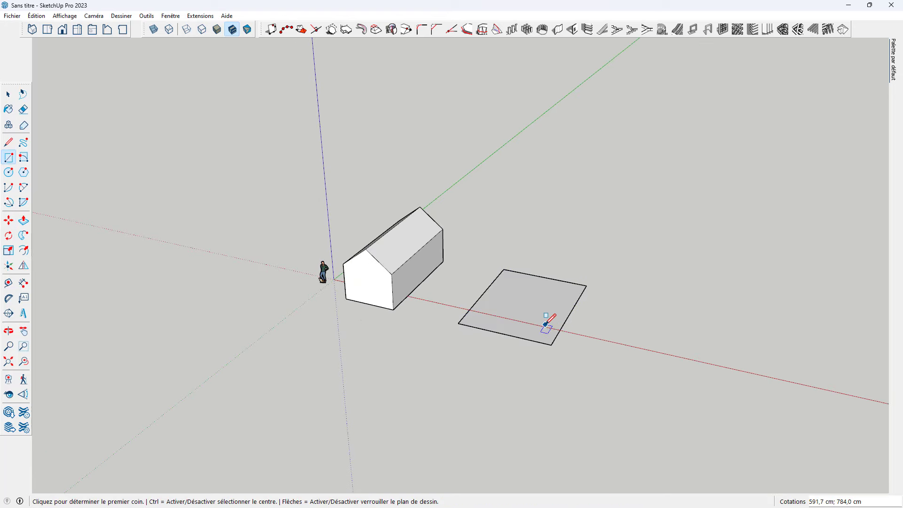
key("p")
left_click(541, 319)
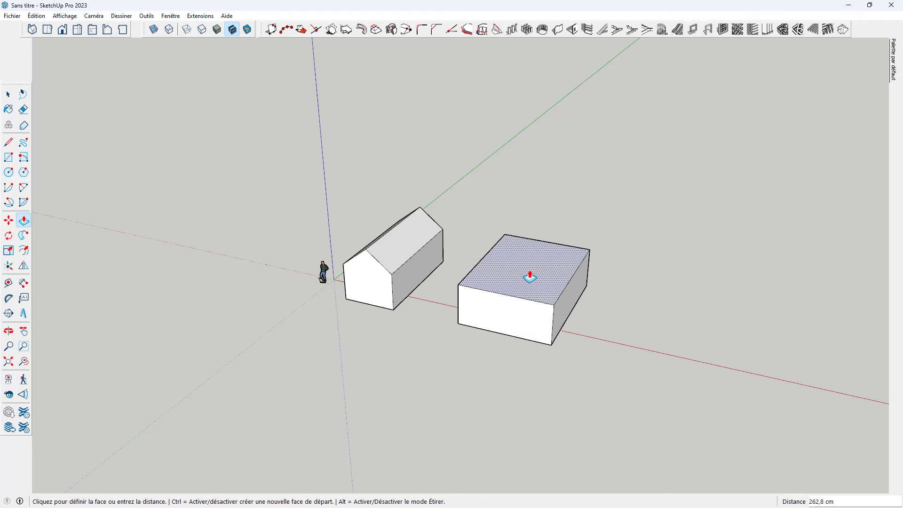
left_click(528, 269)
- Draw both diagonals across the upper face of the second box, from corner to corner
middle_click_drag(533, 275, 534, 359)
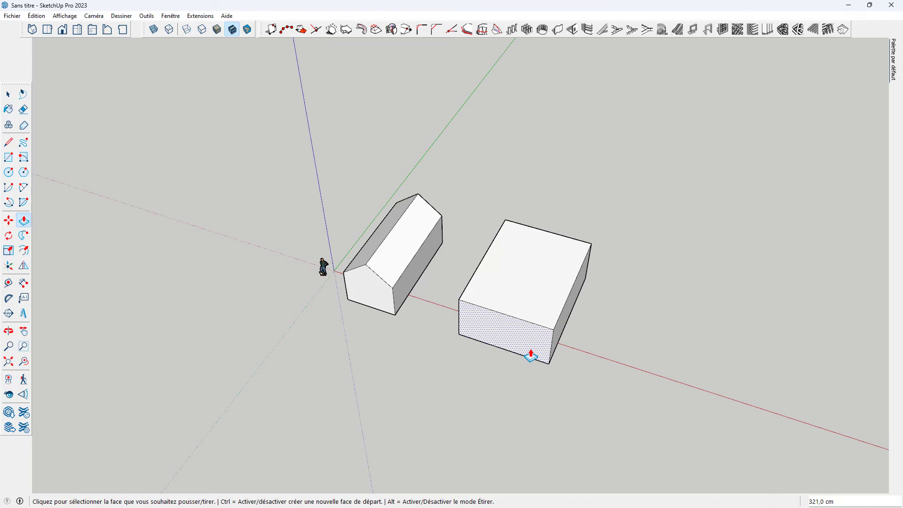
key("l")
left_click(505, 219)
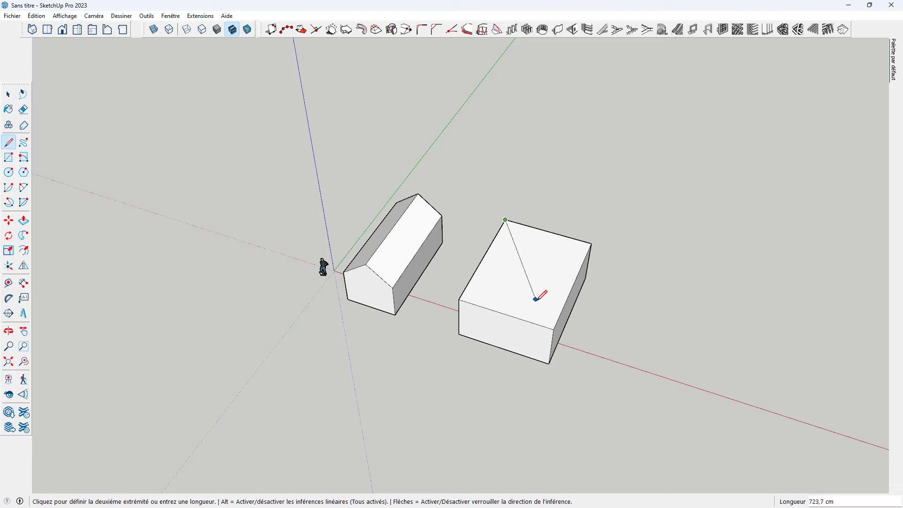
left_click(553, 329)
left_click(591, 243)
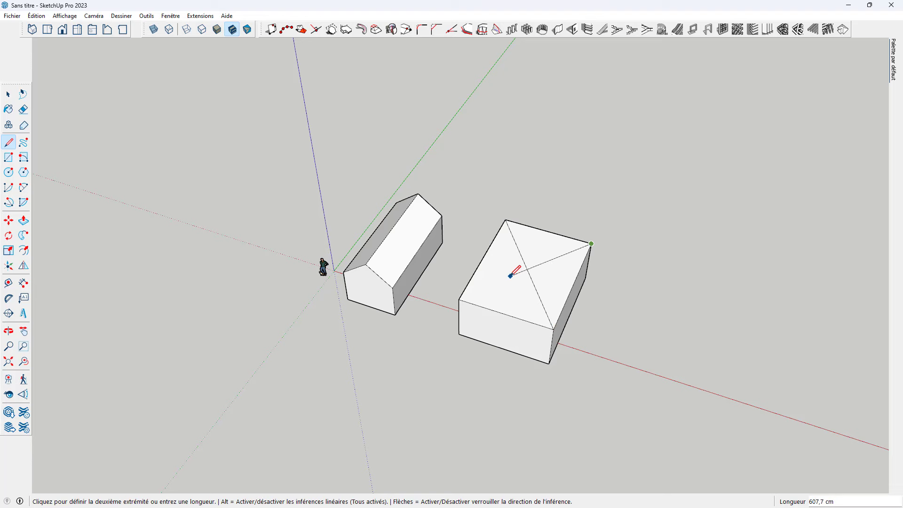
left_click(459, 299)
- Raise the intersection point of the diagonals vertically about 197 cm to form a four-sided hip roof
middle_click_drag(544, 318, 520, 257)
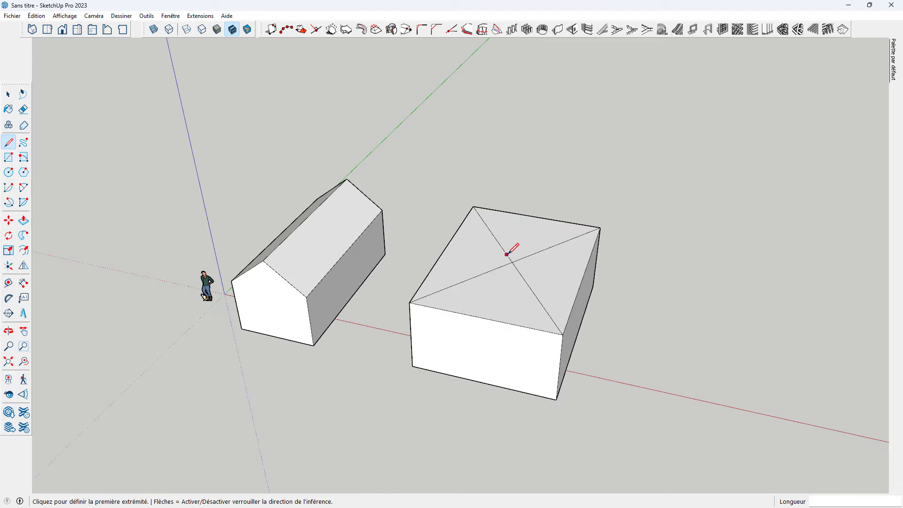
key("m")
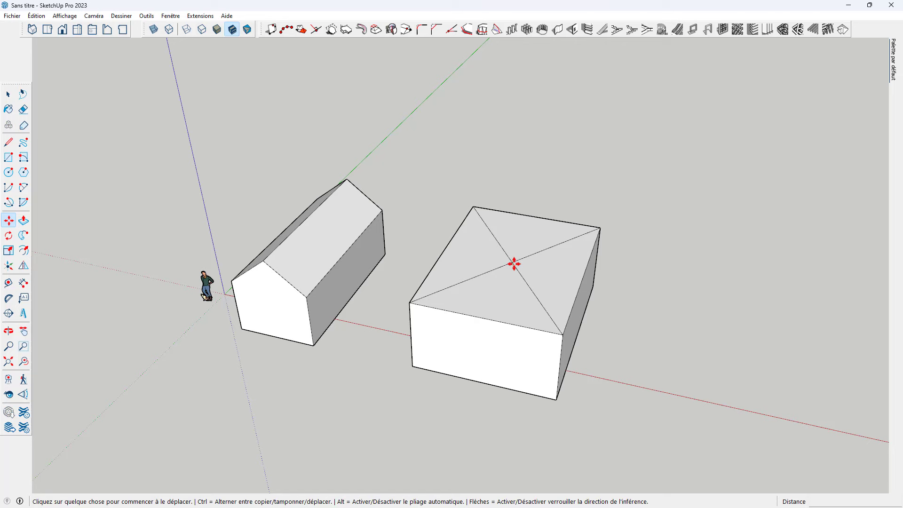
left_click(514, 264)
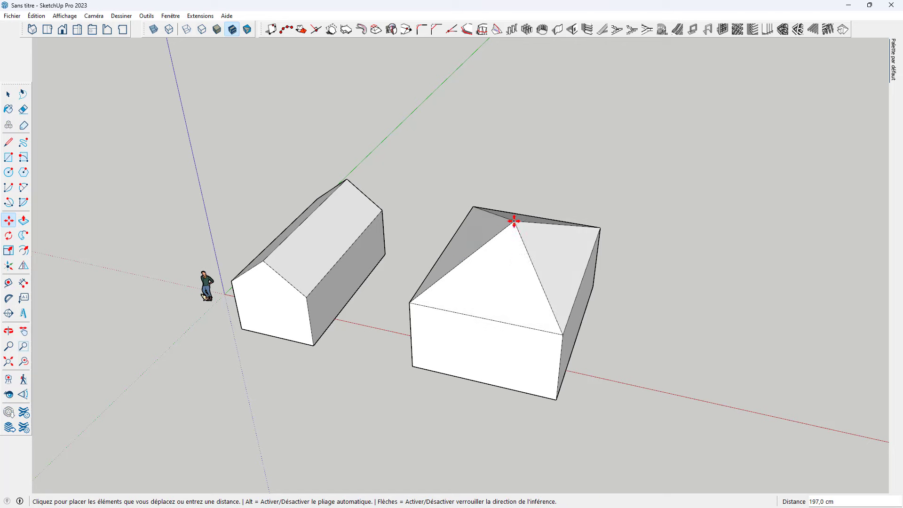
left_click(514, 221)
- Examine the gable-roofed and hip-roofed volumes from several angles
middle_click_drag(523, 277, 536, 162)
scroll(427, 284, "down", 3)
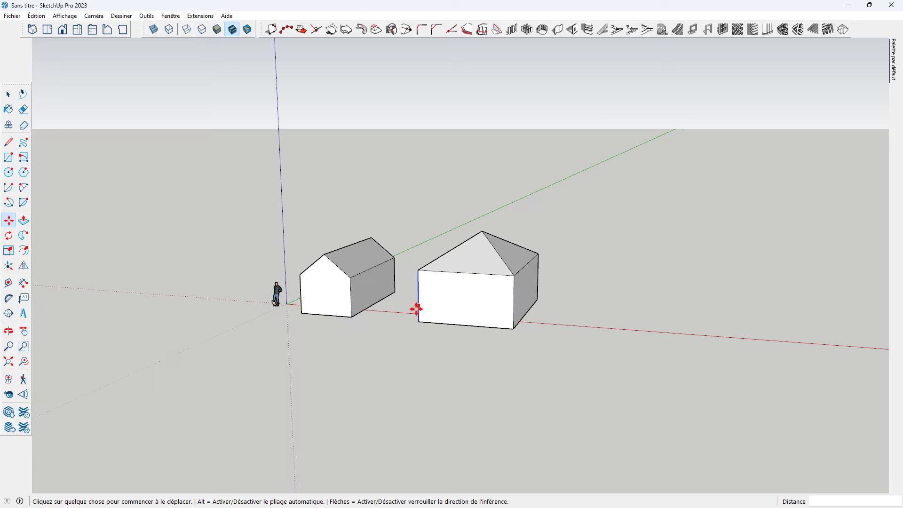
scroll(417, 309, "down", 2)
middle_click_drag(455, 284, 377, 374)
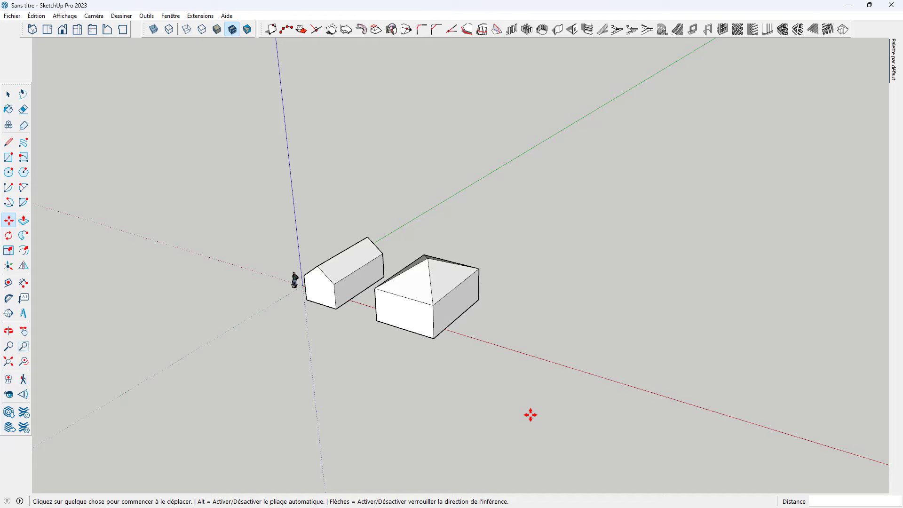
scroll(417, 297, "up", 5)
middle_click_drag(416, 305, 485, 245)
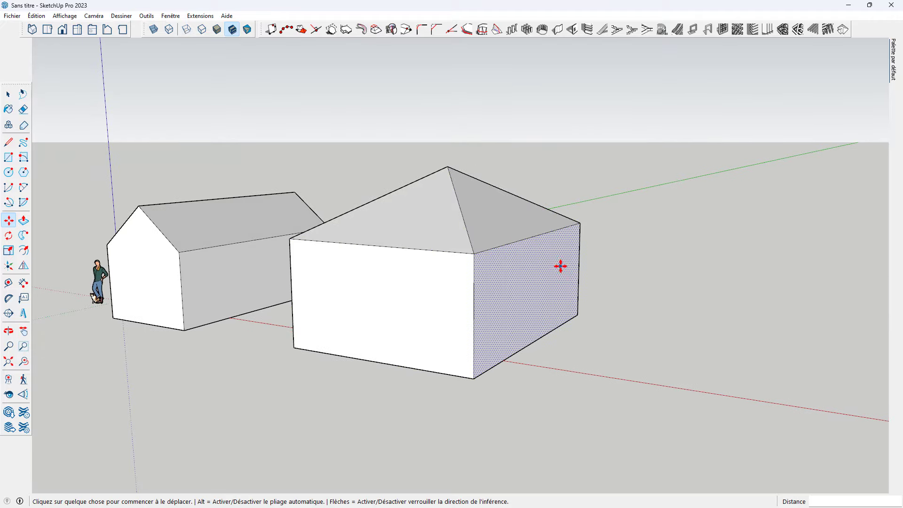
middle_click_drag(560, 267, 663, 231)
scroll(570, 224, "up", 3)
scroll(612, 239, "down", 3)
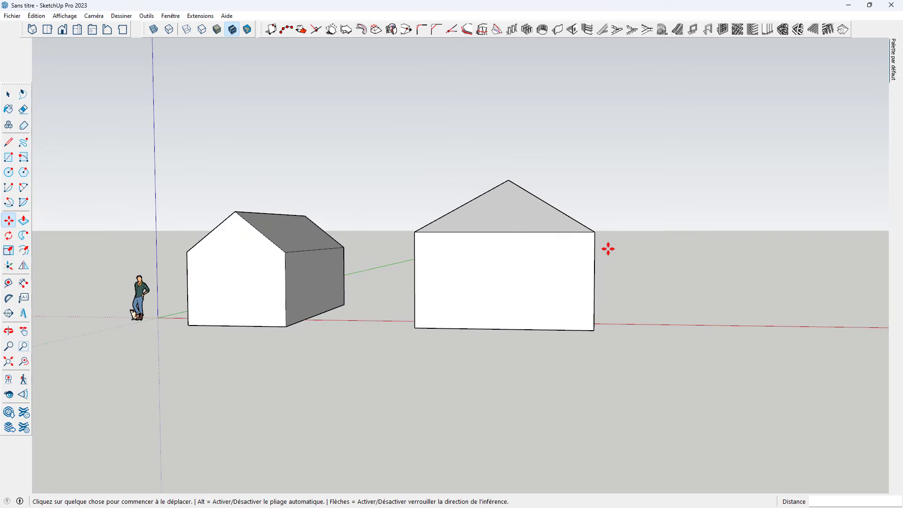
- Select all the faces and edges of the hip roof and turn them into a group
scroll(546, 252, "down", 1)
key("space")
left_click_drag(372, 160, 635, 262)
middle_click_drag(583, 256, 508, 249)
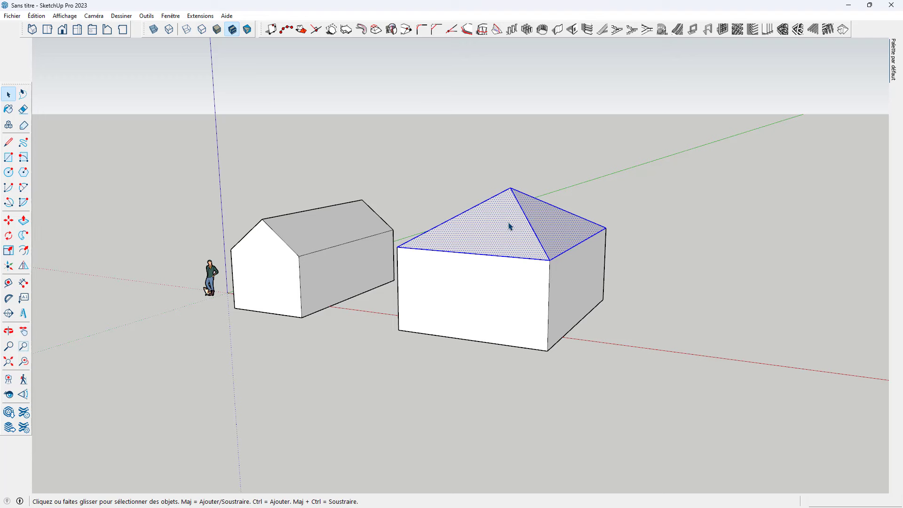
right_click(517, 215)
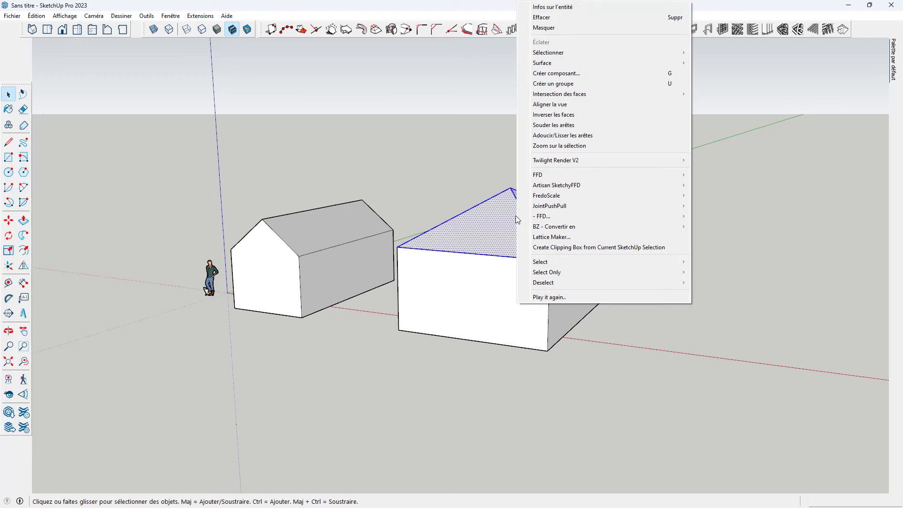
left_click(546, 82)
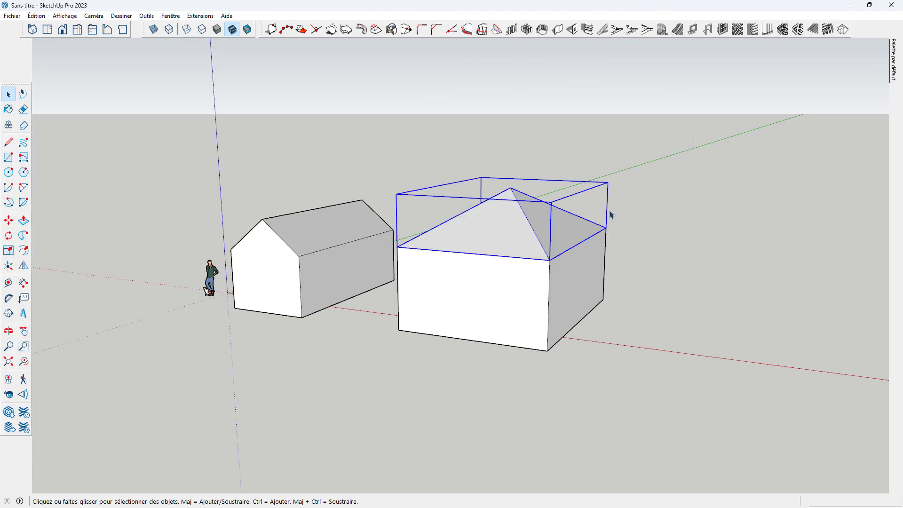
- Scale the hip roof group uniformly about its centre by a factor of about 1.12 so it overhangs the walls
key("s")
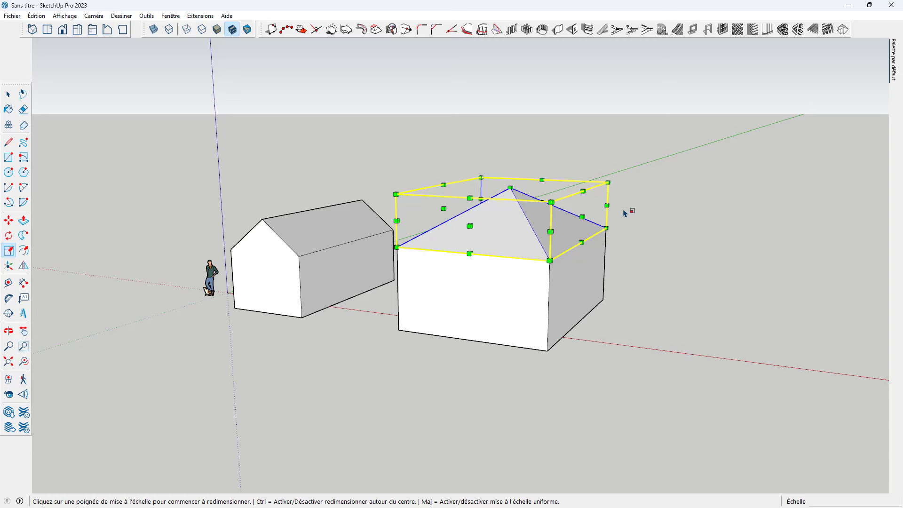
key("ctrl")
left_click(609, 182)
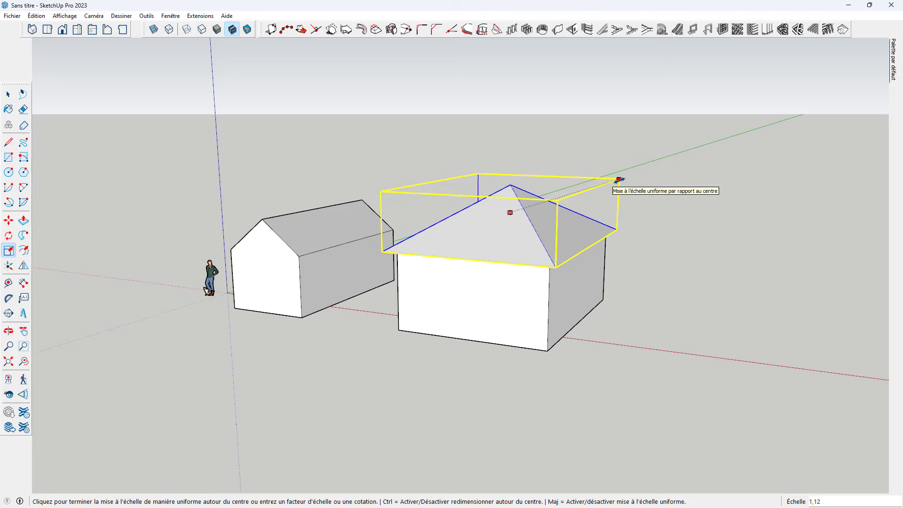
left_click(618, 180)
mouse_move(618, 179)
middle_mouse_down()
mouse_move(623, 218)
mouse_move(628, 193)
middle_mouse_up()
scroll(588, 218, "up", 3)
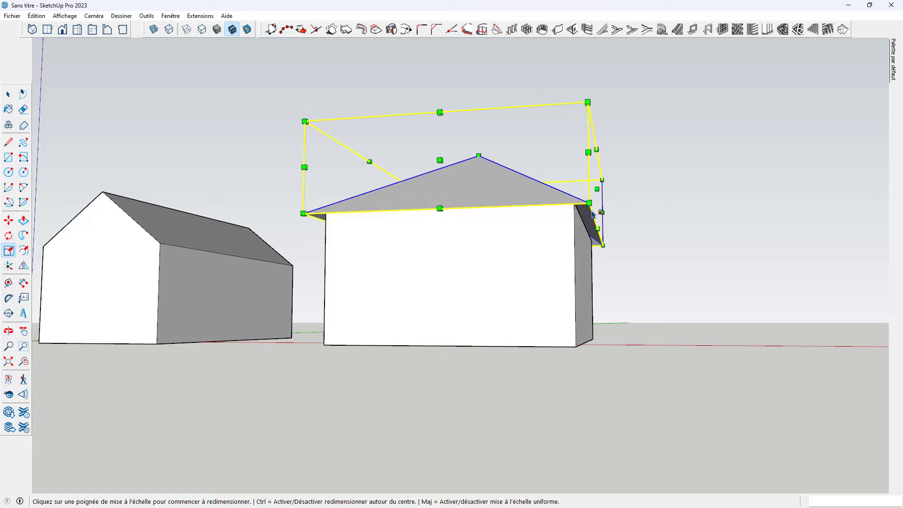
middle_click_drag(582, 212, 376, 146)
scroll(418, 155, "down", 3)
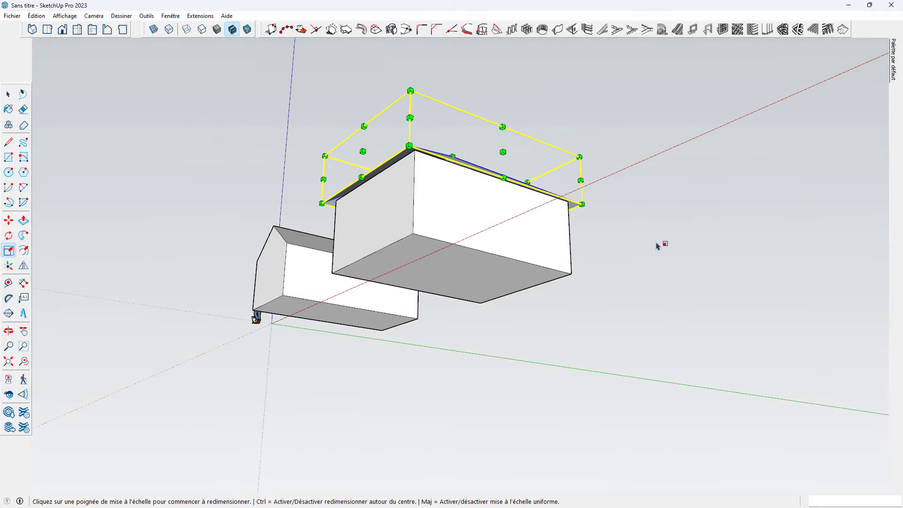
key("space")
left_click(534, 166)
- Try to thicken the gable roof slope facing the second house by about 15 cm and extend its eave about 28 cm with Push/Pull
middle_click_drag(534, 166, 701, 324)
scroll(701, 324, "down", 2)
scroll(392, 278, "up", 5)
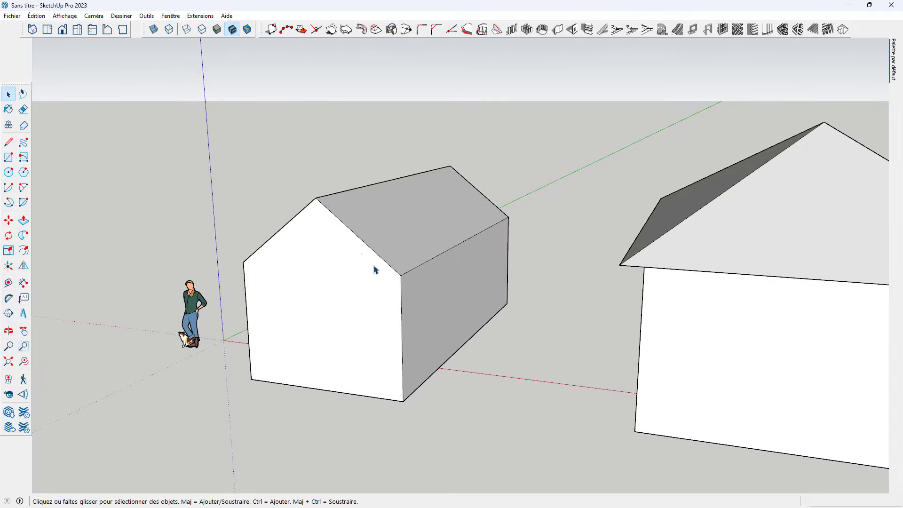
middle_click_drag(368, 249, 428, 234)
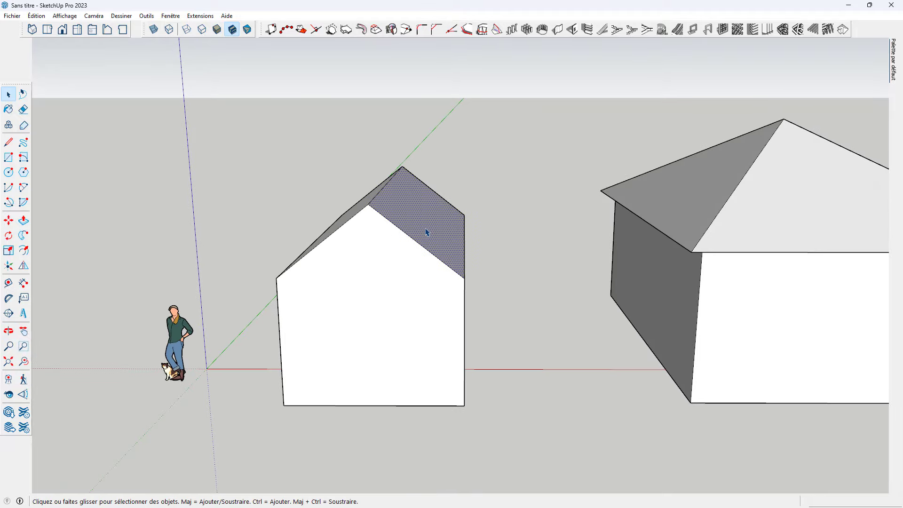
key("p")
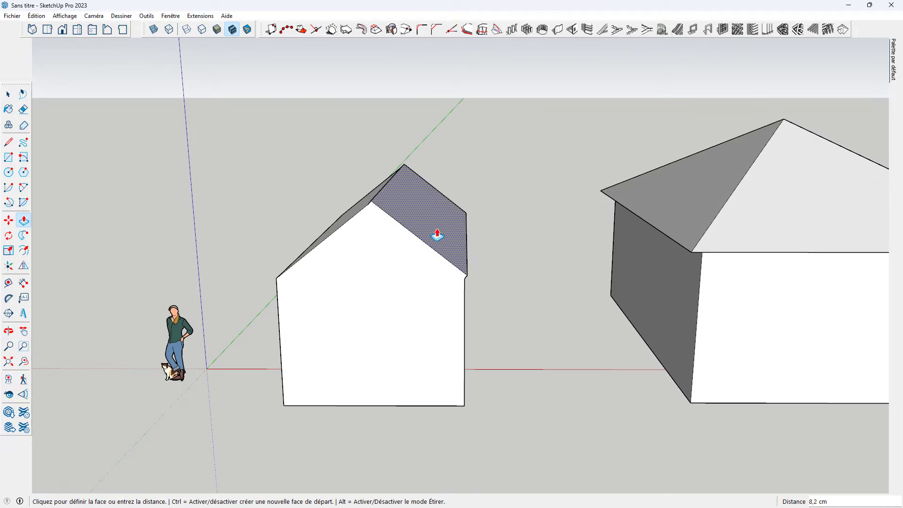
middle_click_drag(439, 232, 405, 225)
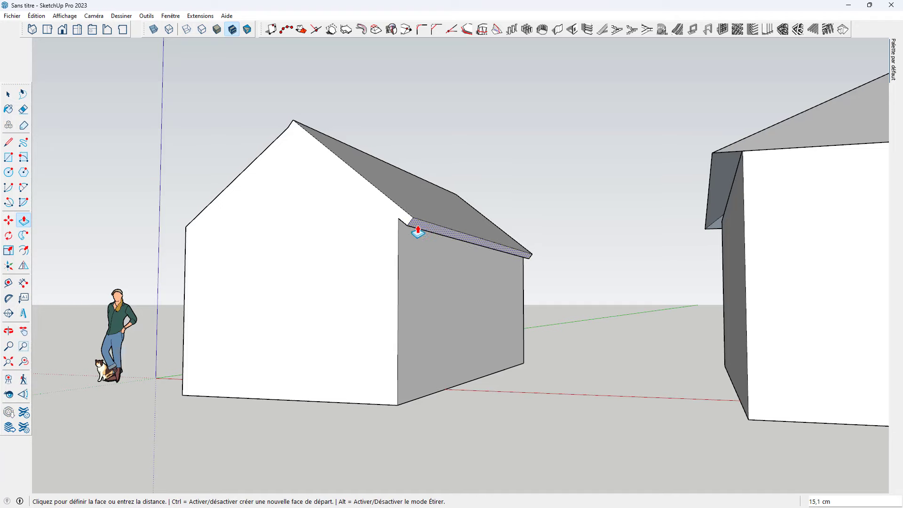
middle_click_drag(417, 282, 484, 292)
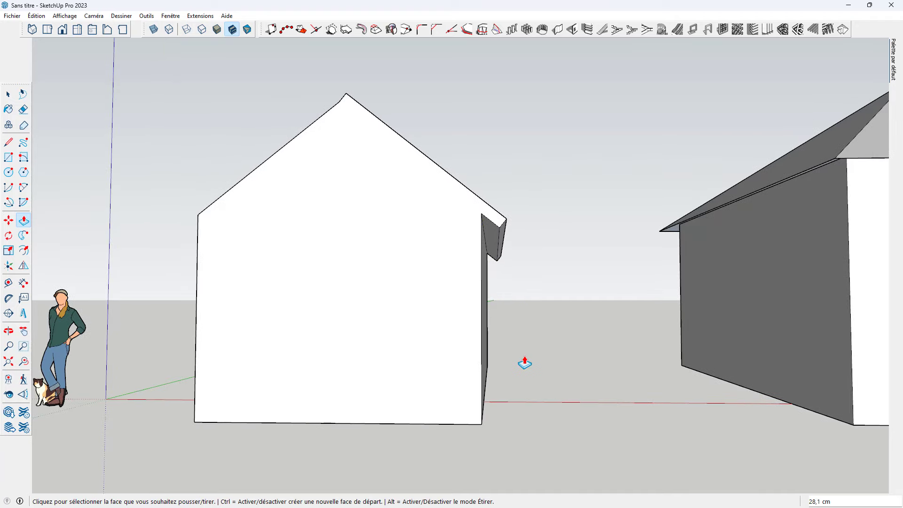
scroll(343, 228, "down", 6)
key("space")
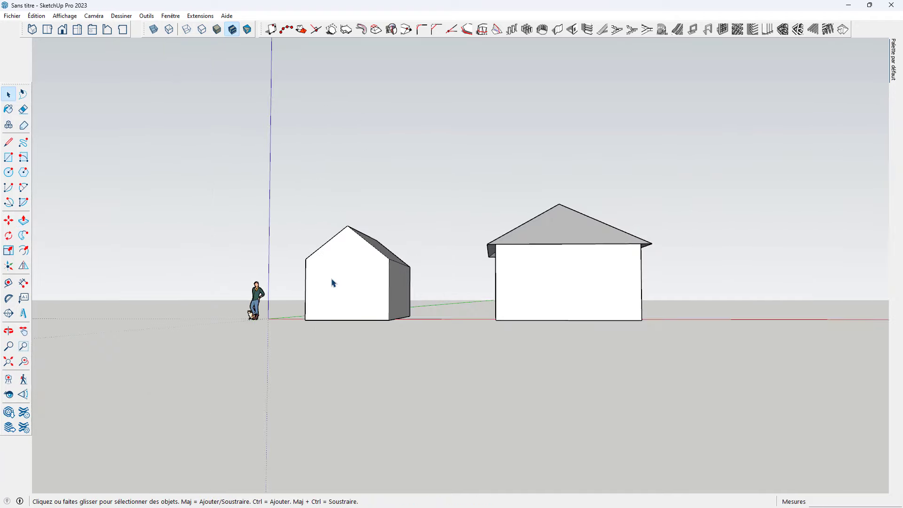
- Undo the hip roof edits on the second house back to its flat top with the crossing diagonals
middle_click_drag(333, 282, 345, 373)
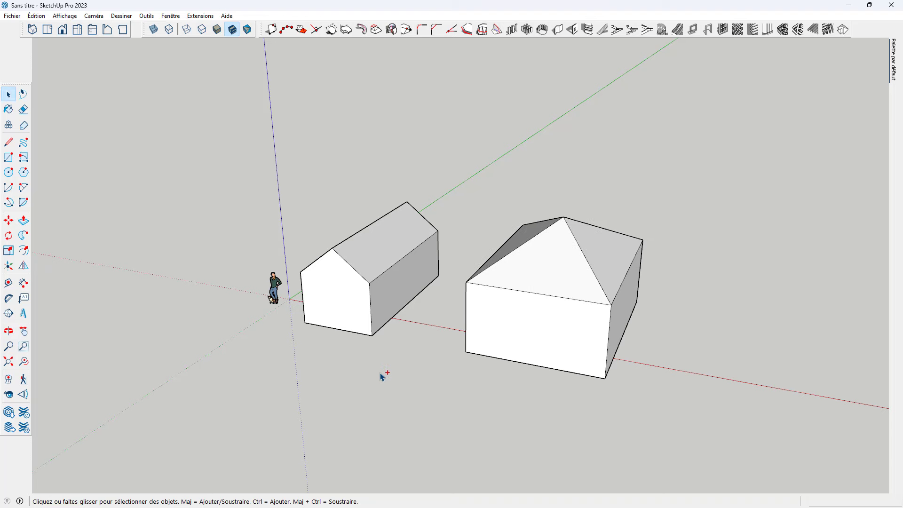
key("ctrl+z")
scroll(442, 345, "down", 2)
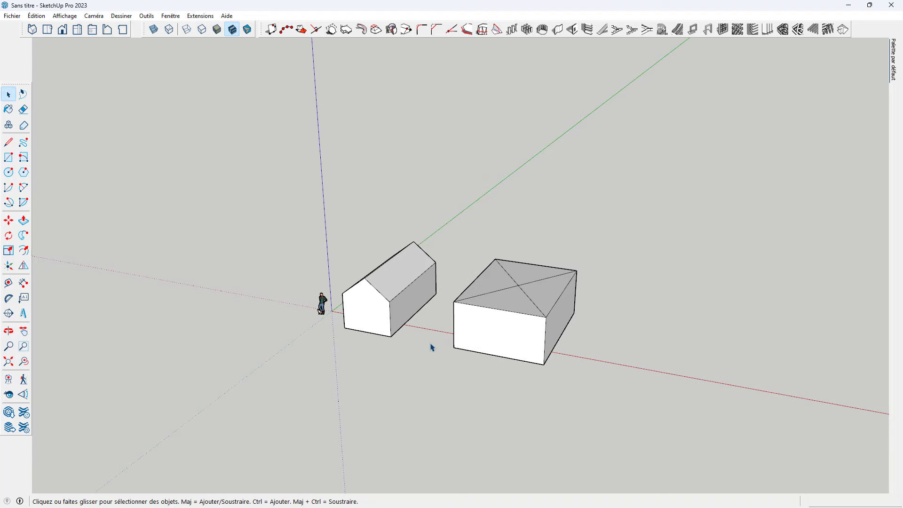
scroll(359, 336, "down", 2)
scroll(456, 335, "up", 2)
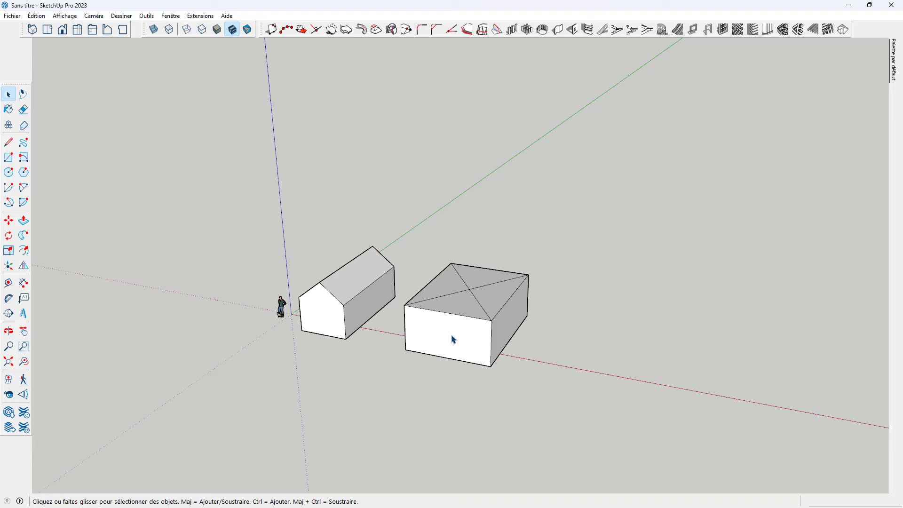
- Raise the crossing point of the diagonals on the second house's top face with Move to form a hip roof
key("m")
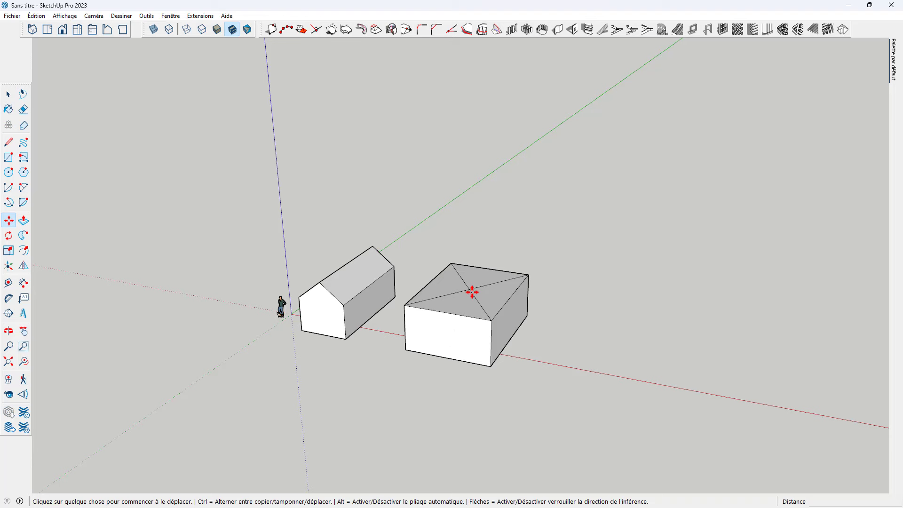
left_click(471, 293)
left_click(468, 272)
scroll(462, 375, "down", 2)
scroll(482, 389, "up", 1)
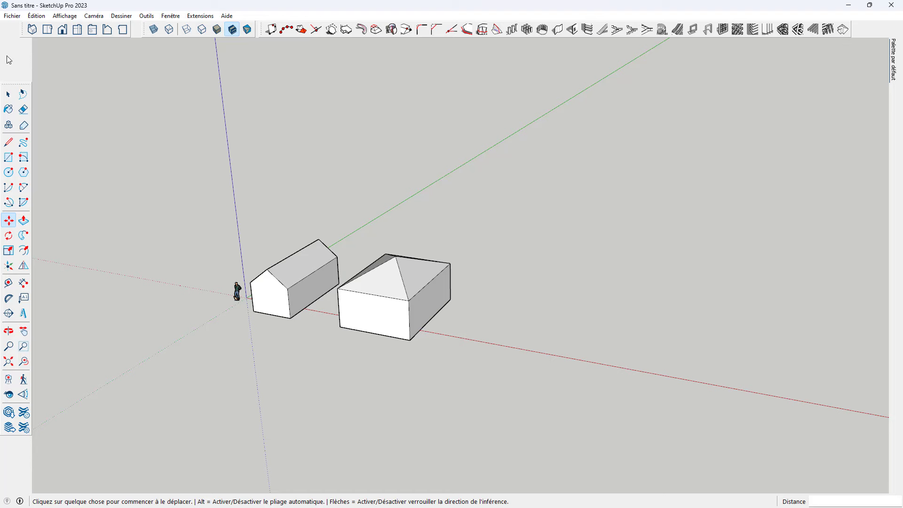
- Draw two separate ground rectangles across the red axis beyond the second house, the nearer one about 540 by 1256 cm
key("r")
scroll(174, 264, "down", 2)
middle_click_drag(174, 263, 482, 368)
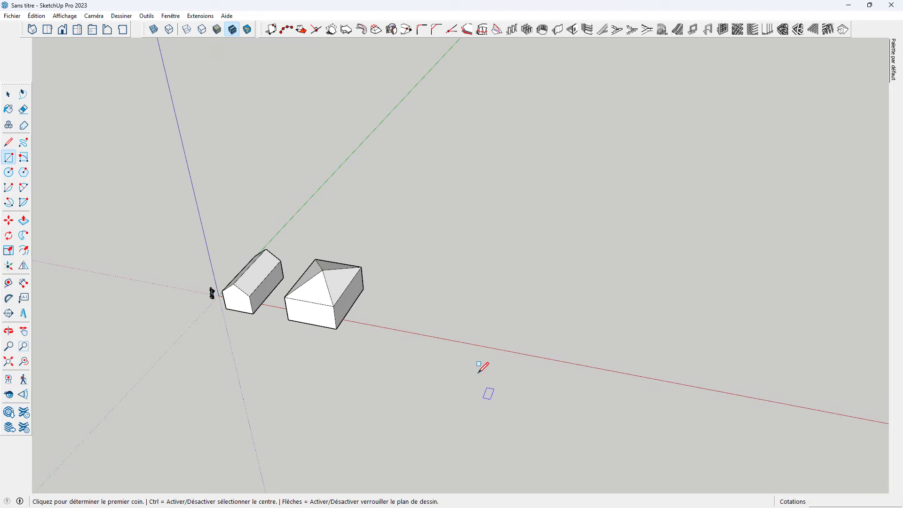
left_click(419, 299)
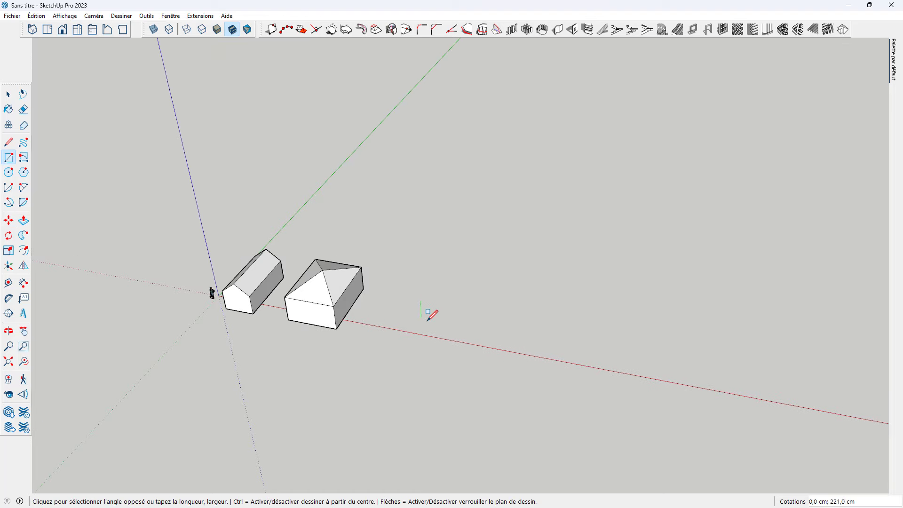
left_click(431, 377)
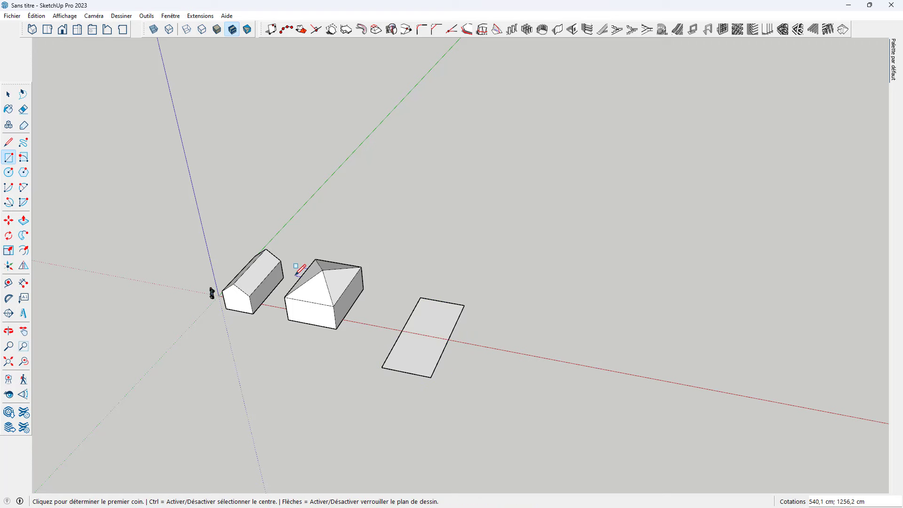
left_click(512, 329)
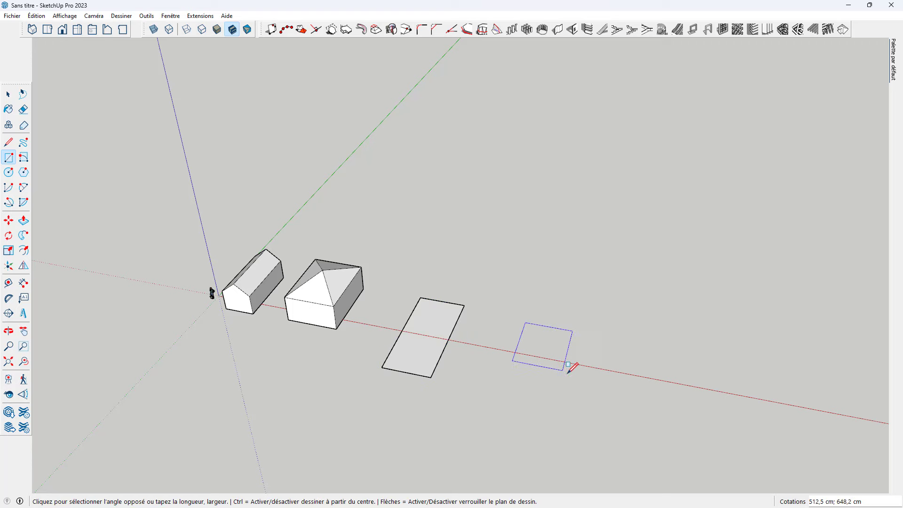
left_click(589, 392)
- Extrude both new ground rectangles upward into boxes of equal height with Push/Pull
middle_click_drag(563, 392, 469, 346)
key("p")
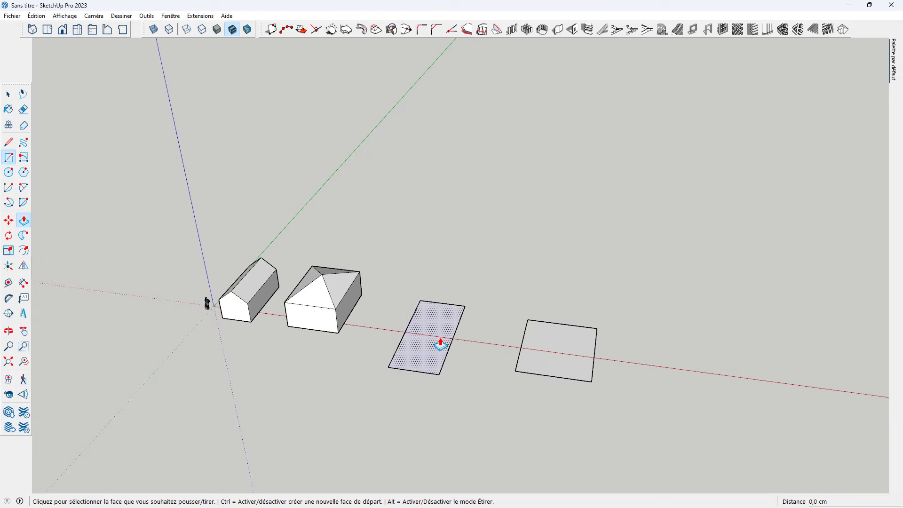
left_click(417, 339)
left_click(418, 316)
double_click(558, 362)
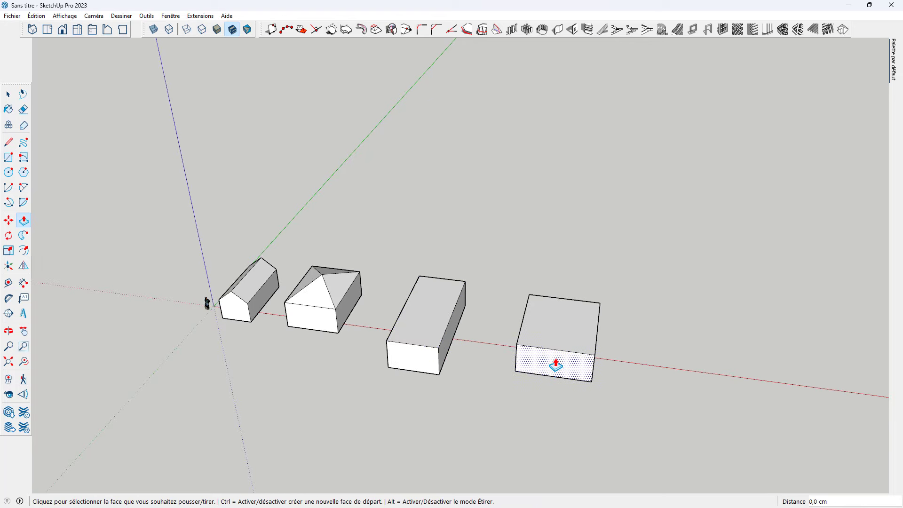
- Create a 1001bit hip roof on the long box's top face with a 30° pitch and a 50 cm overhang
middle_click_drag(552, 363, 503, 326)
key("space")
left_click(404, 297)
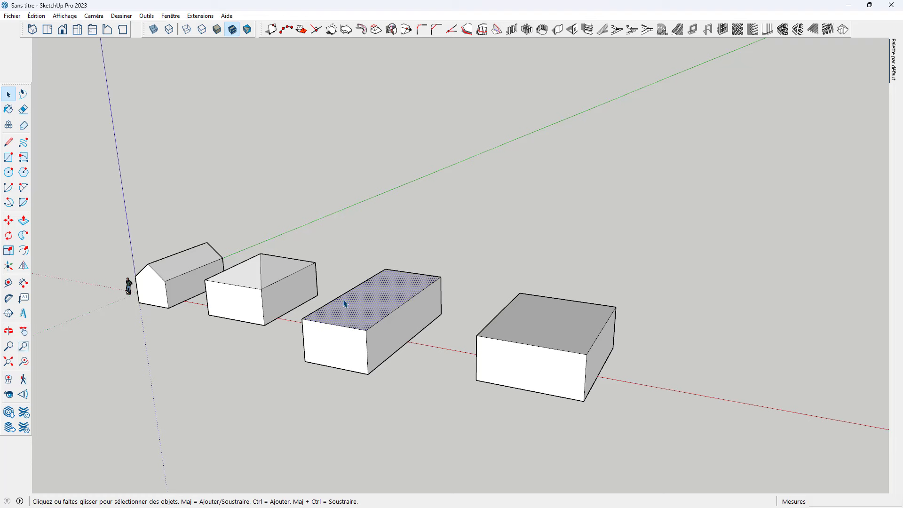
middle_click_drag(346, 303, 448, 298)
scroll(406, 311, "up", 3)
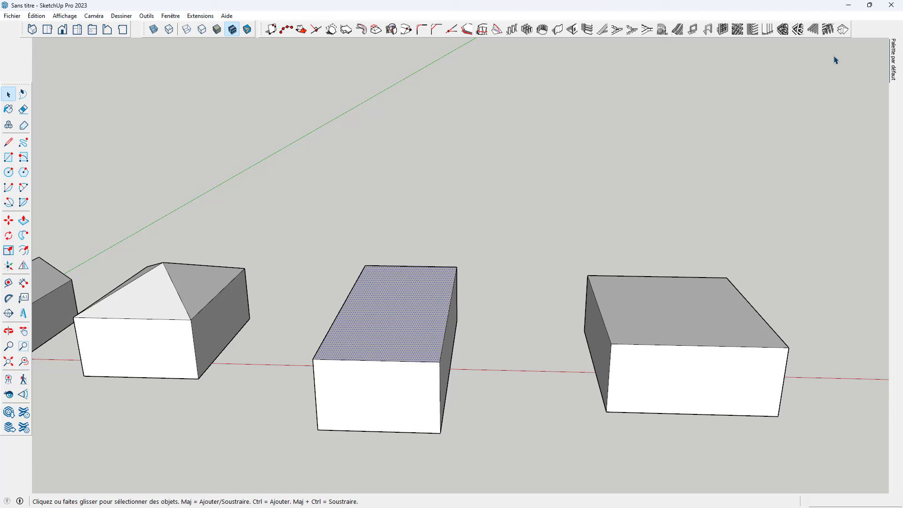
left_click(843, 29)
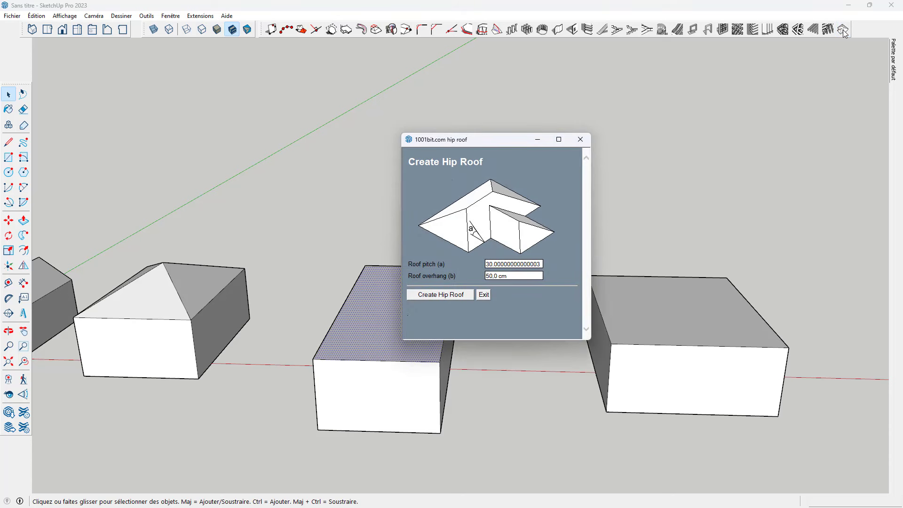
left_click_drag(473, 144, 524, 66)
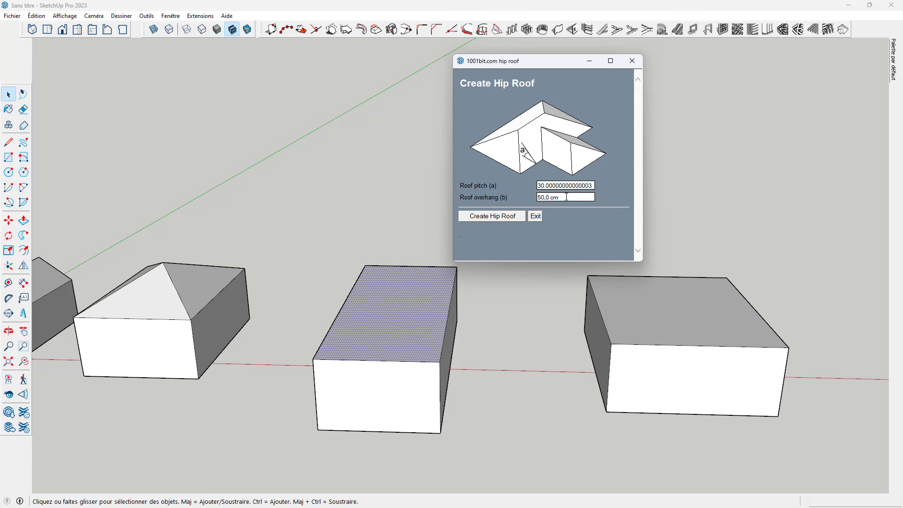
left_click_drag(566, 197, 532, 200)
left_click(619, 187)
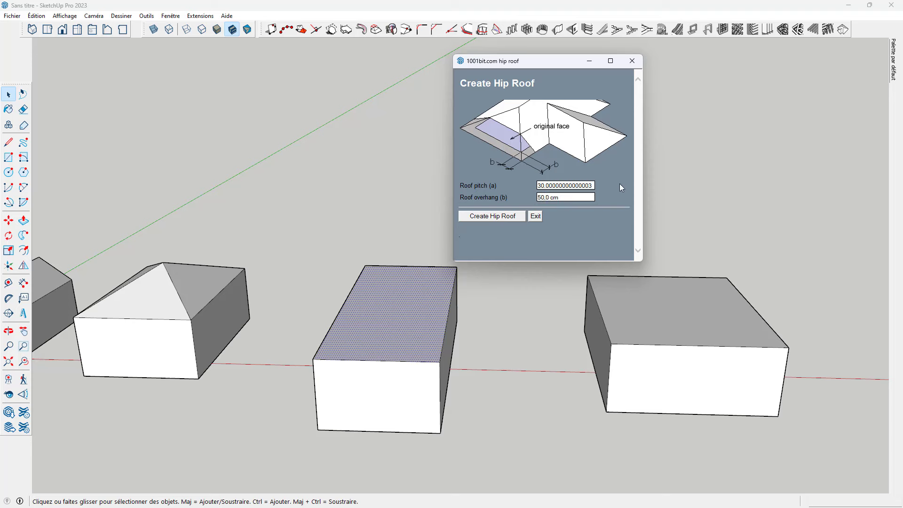
left_click(487, 217)
- Create an overhanging 1001bit hip roof on the top face of the fourth, wider box
middle_click_drag(413, 377, 503, 393)
scroll(505, 393, "down", 3)
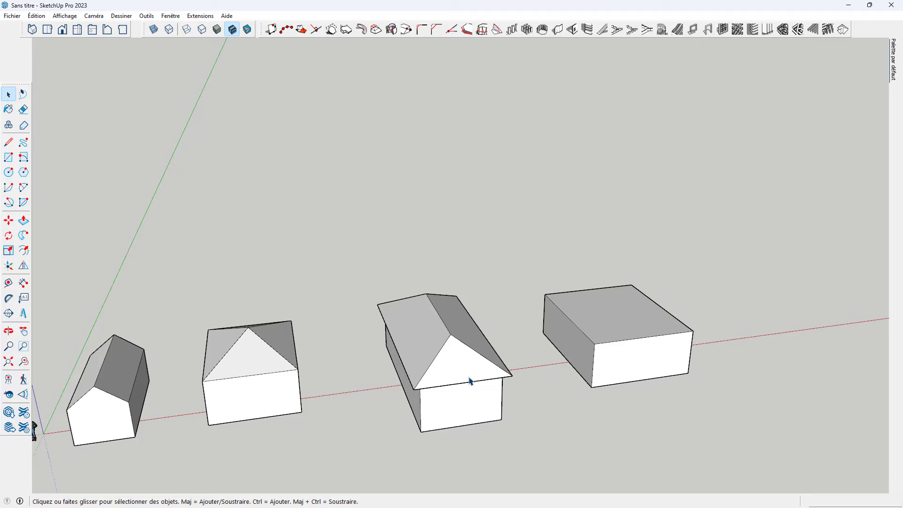
scroll(466, 390, "down", 2)
scroll(466, 390, "up", 2)
middle_click_drag(466, 391, 338, 374)
left_click(642, 401)
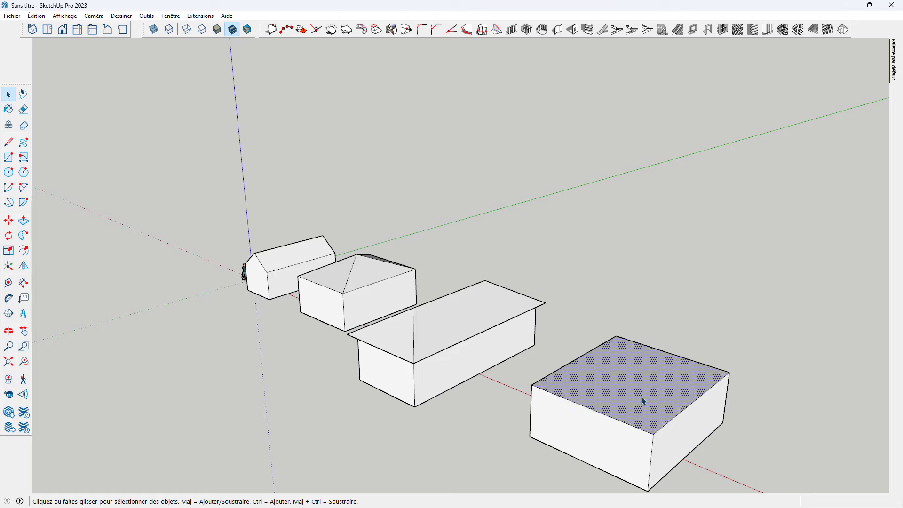
scroll(643, 401, "down", 2)
scroll(526, 359, "up", 4)
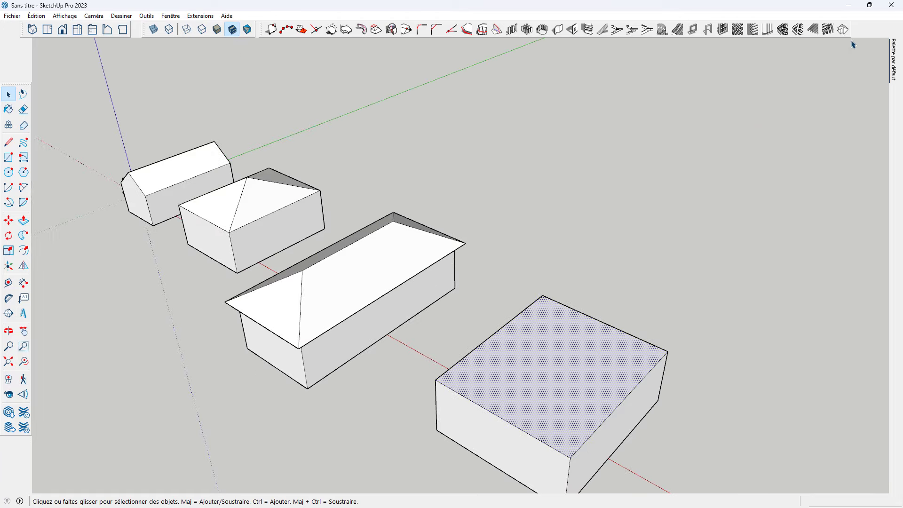
left_click(843, 30)
left_click(489, 216)
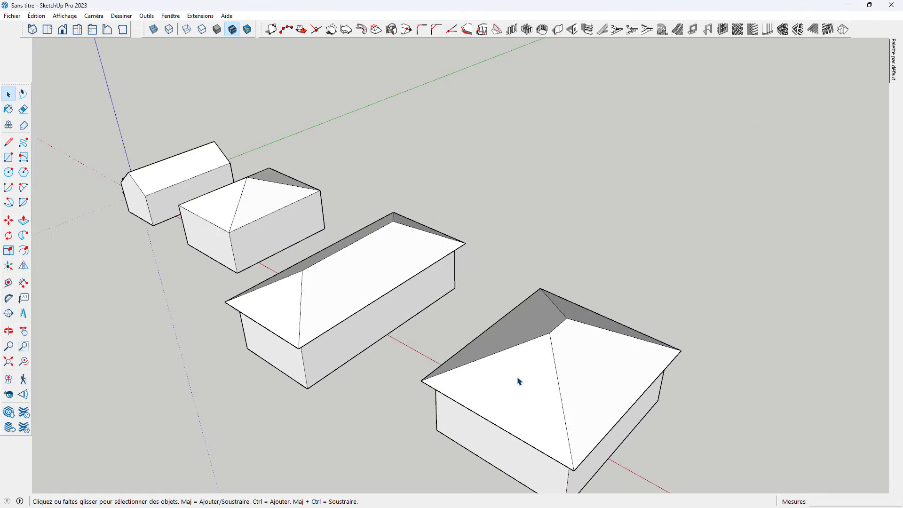
- Draw a ground rectangle of about 1081 by 1604 cm across the red axis beyond the fourth house
middle_click_drag(519, 381, 414, 289)
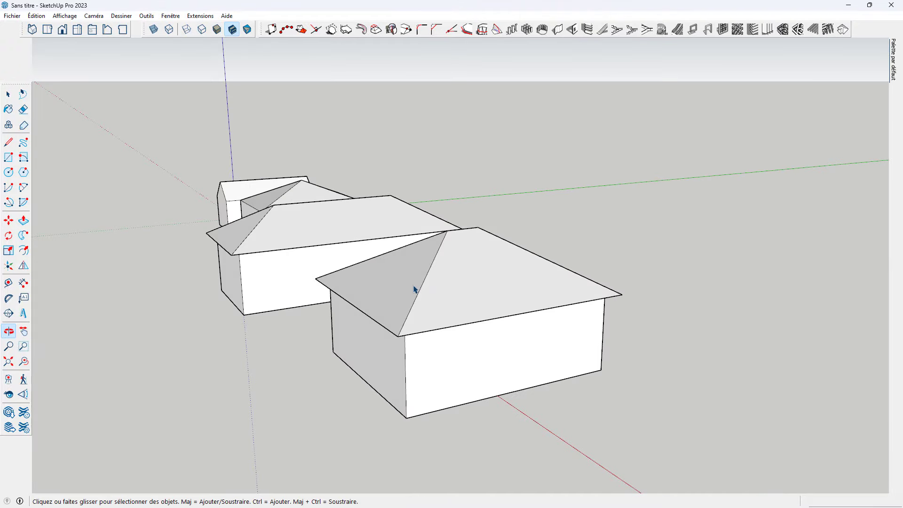
scroll(338, 215, "down", 3)
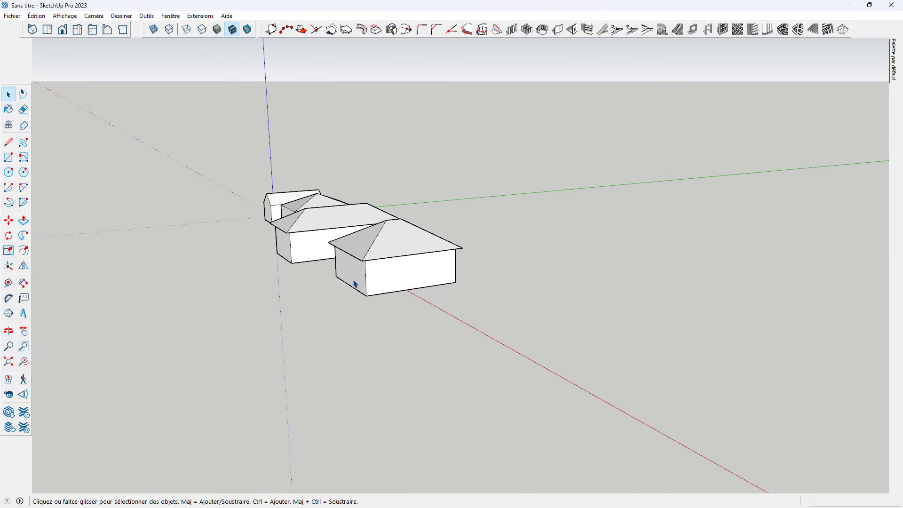
middle_click_drag(354, 284, 584, 363)
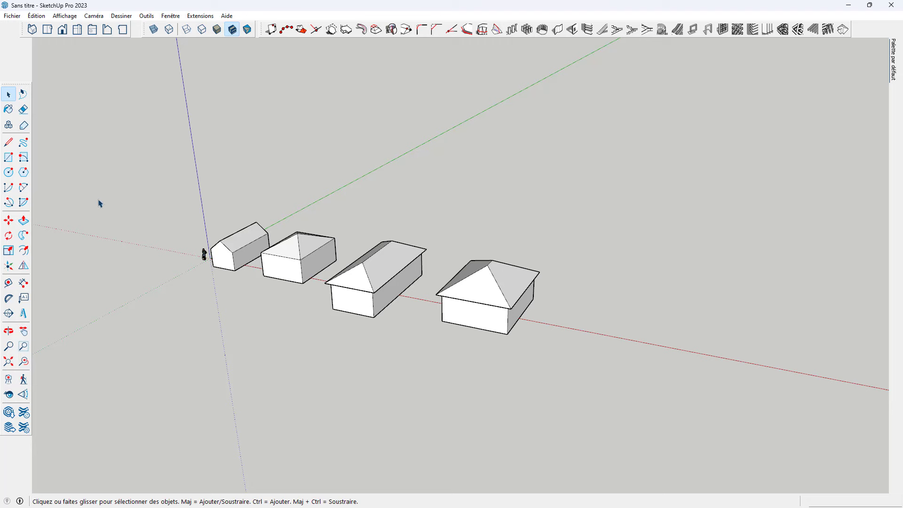
left_click(8, 158)
middle_click_drag(106, 232, 570, 377)
scroll(570, 377, "up", 2)
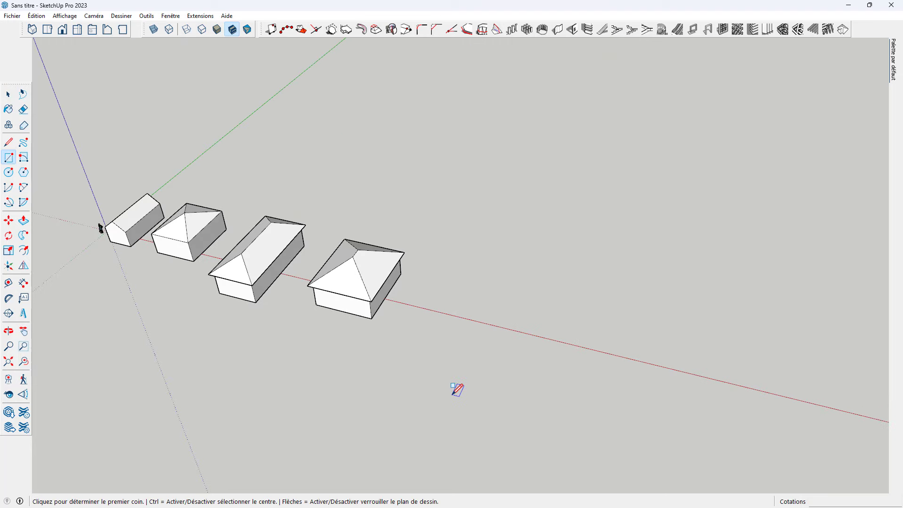
left_click(469, 298)
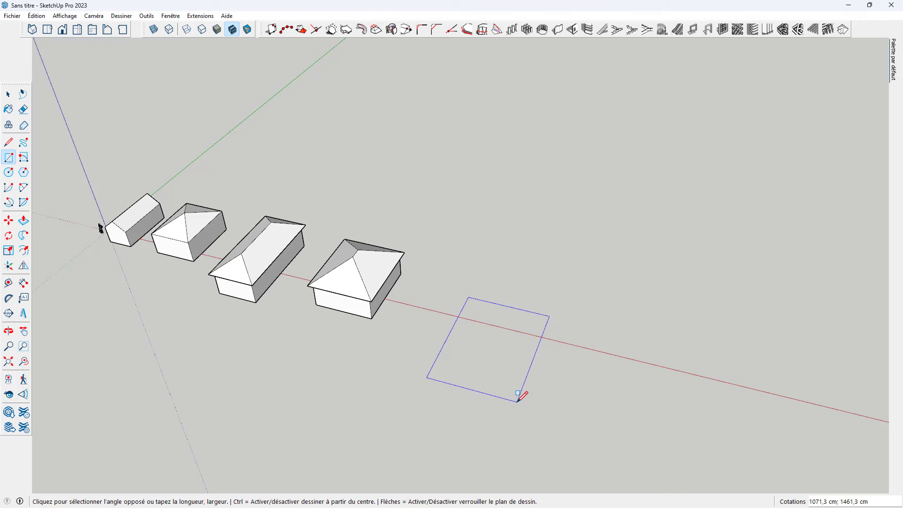
left_click(514, 411)
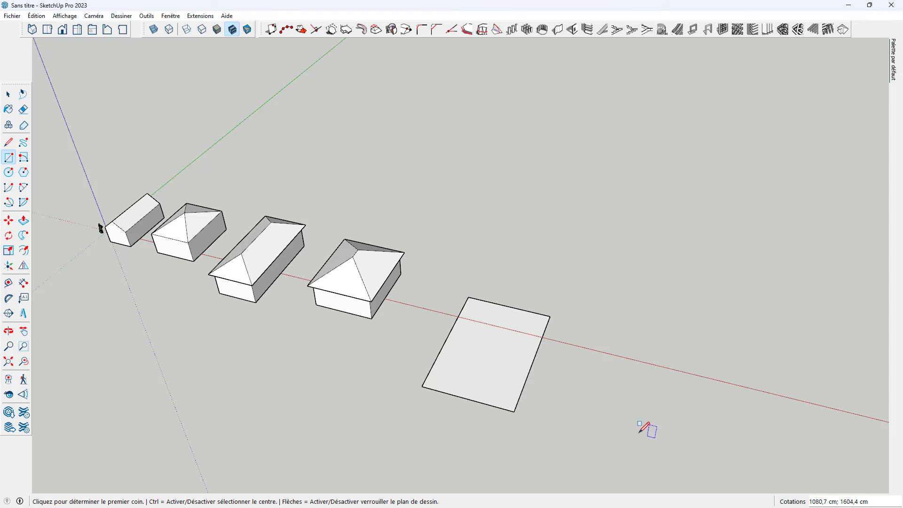
- Extend the ground outline with an overlapping rectangle of about 1392 by 1271 cm and an adjoining one of about 1077 by 583 cm
middle_click_drag(423, 259, 494, 413)
scroll(498, 347, "up", 3)
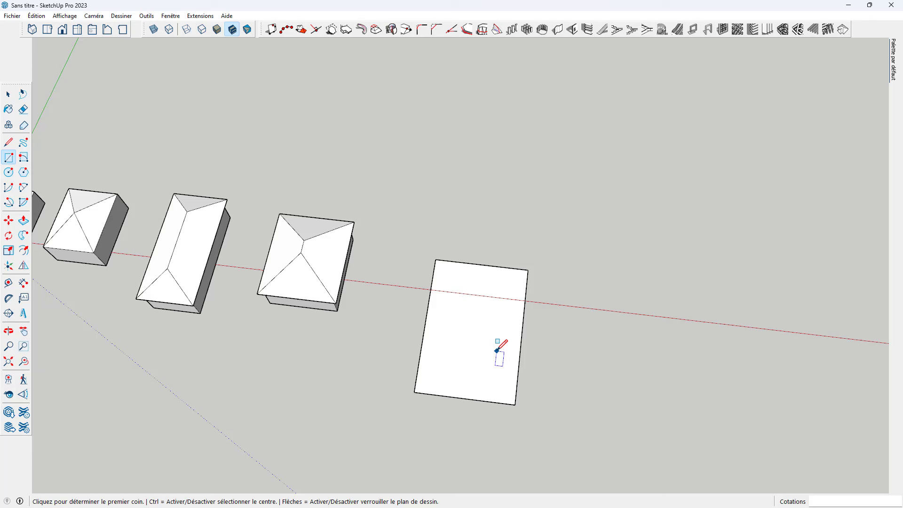
left_click(474, 324)
left_click(602, 338)
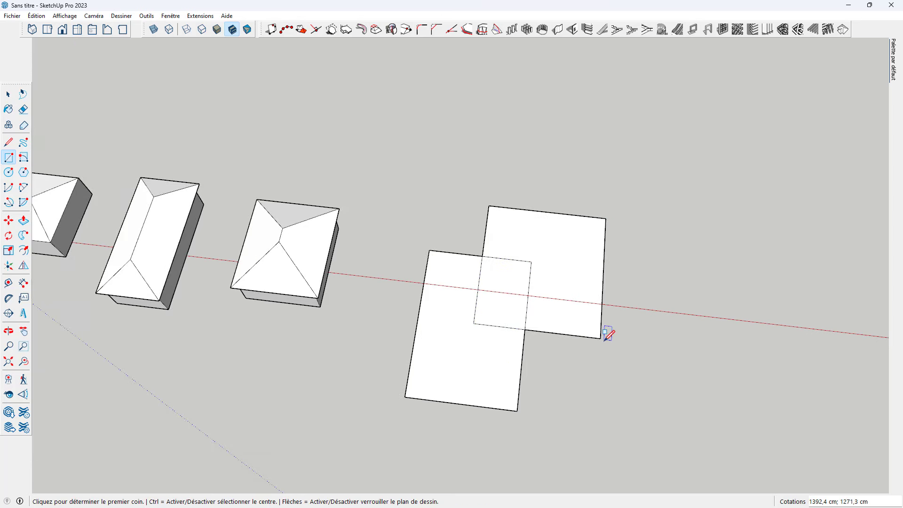
left_click(606, 218)
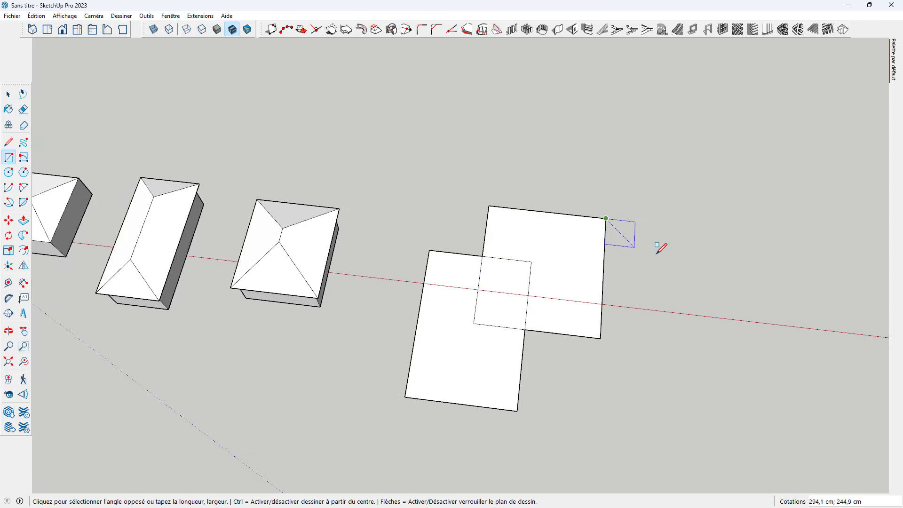
left_click(708, 277)
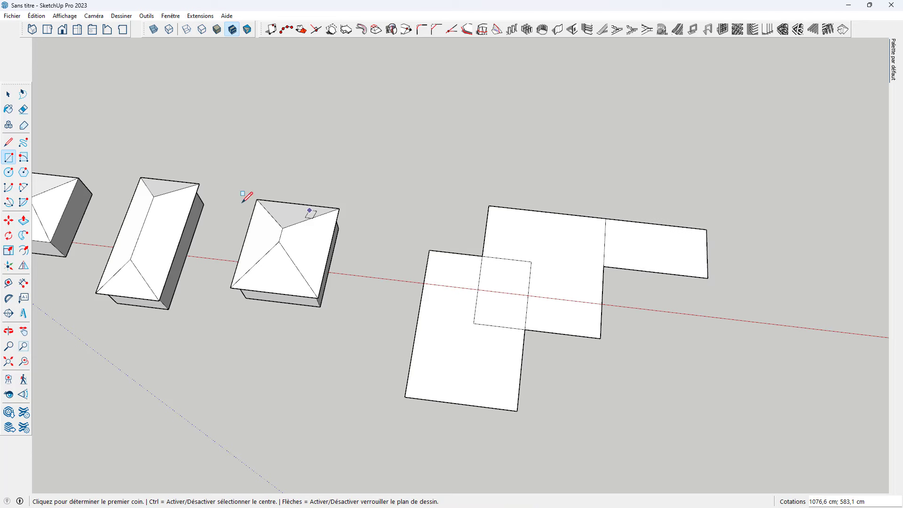
- Erase the inner edges between the three ground rectangles to merge them into one stepped face
left_click(25, 110)
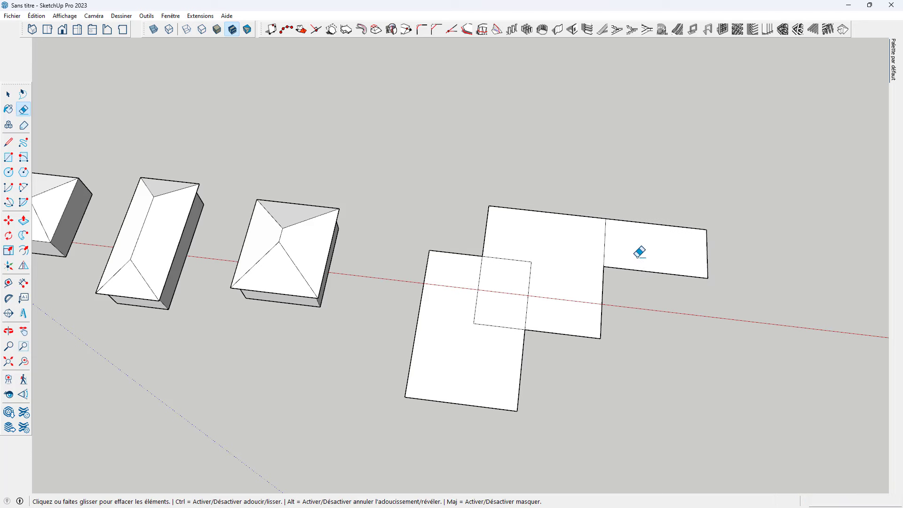
mouse_move(544, 276)
left_mouse_down()
mouse_move(504, 280)
mouse_move(486, 315)
mouse_move(504, 387)
left_mouse_up()
middle_click_drag(504, 387, 389, 257)
- Create a 1001bit hip roof over the merged, stepped ground face
key("space")
left_click(545, 288)
middle_click_drag(546, 289, 563, 267)
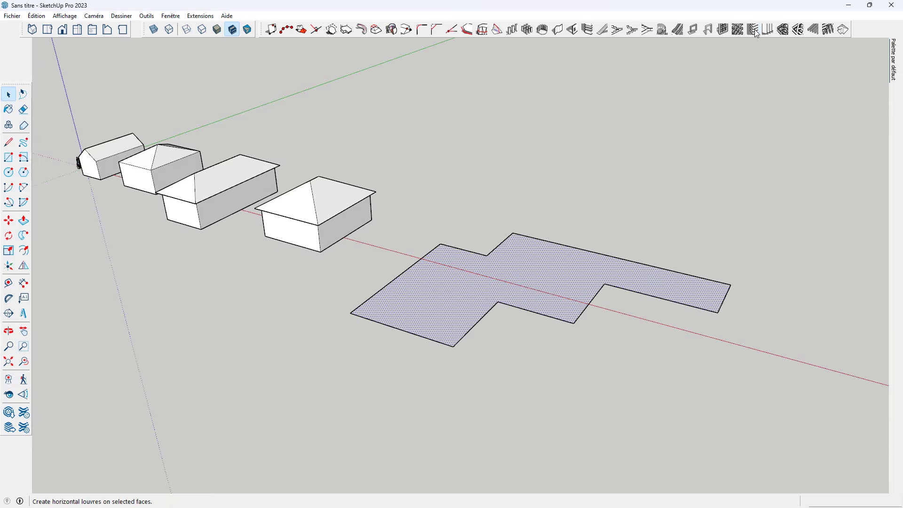
left_click(843, 29)
left_click(481, 219)
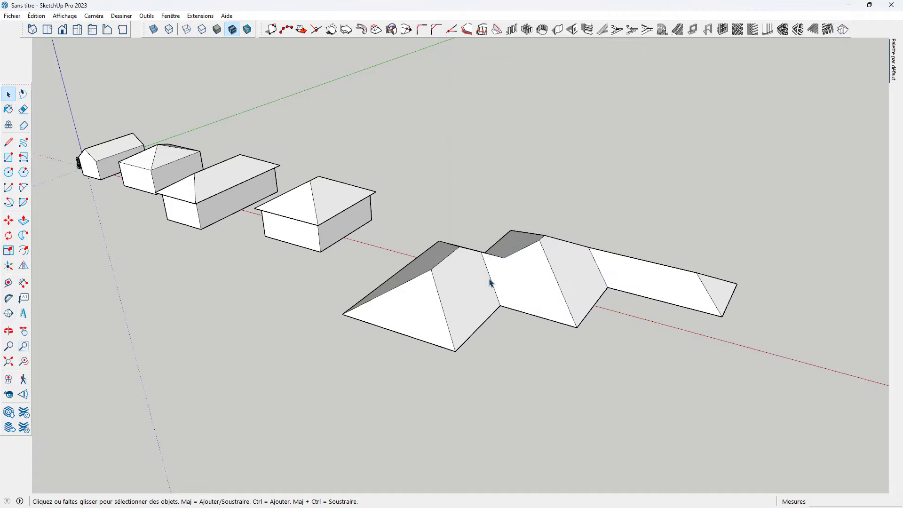
middle_click_drag(591, 415, 332, 436)
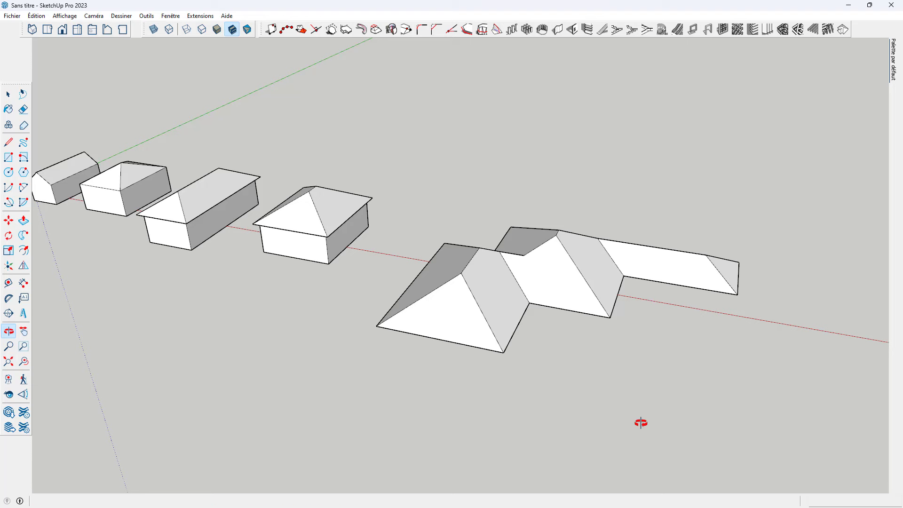
key("space")
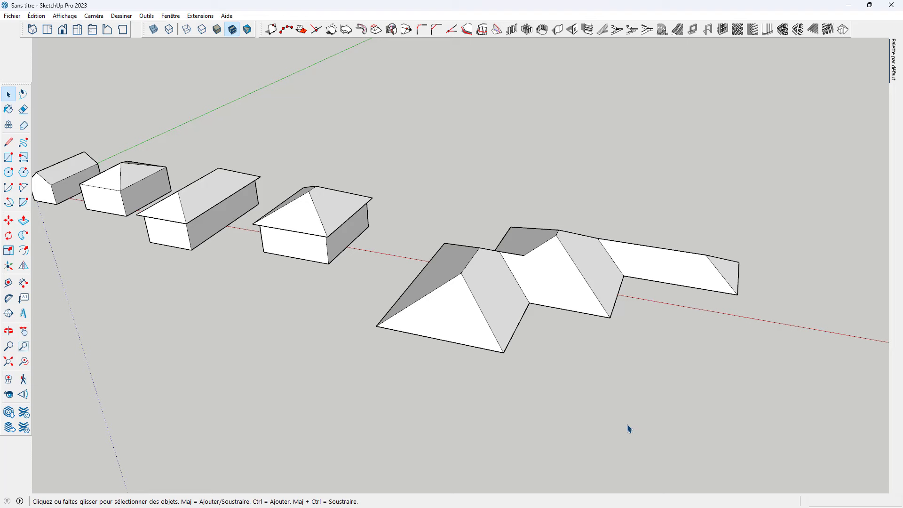
scroll(455, 298, "down", 3)
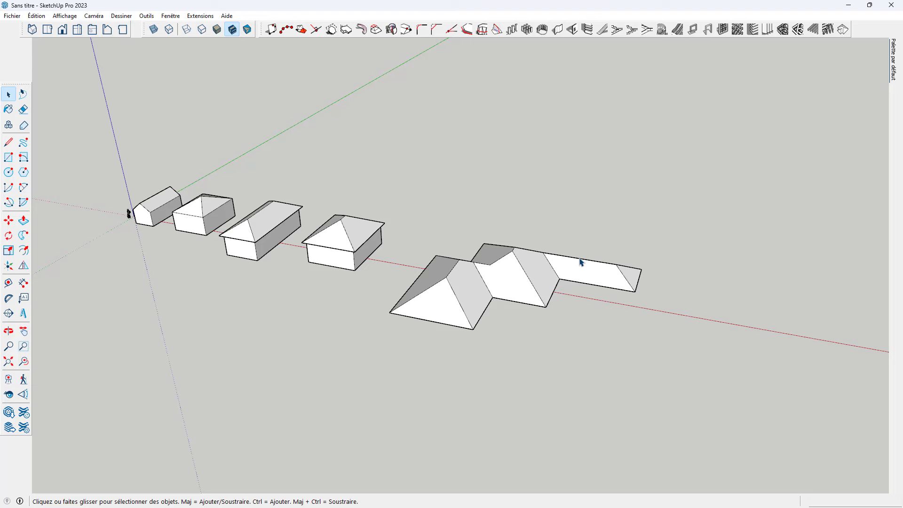
scroll(414, 228, "down", 2)
scroll(362, 249, "up", 2)
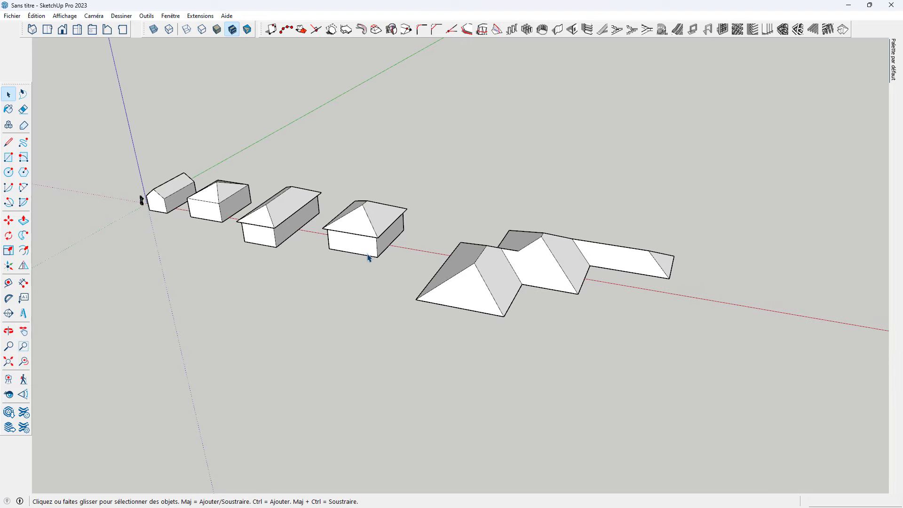
scroll(365, 255, "down", 3)
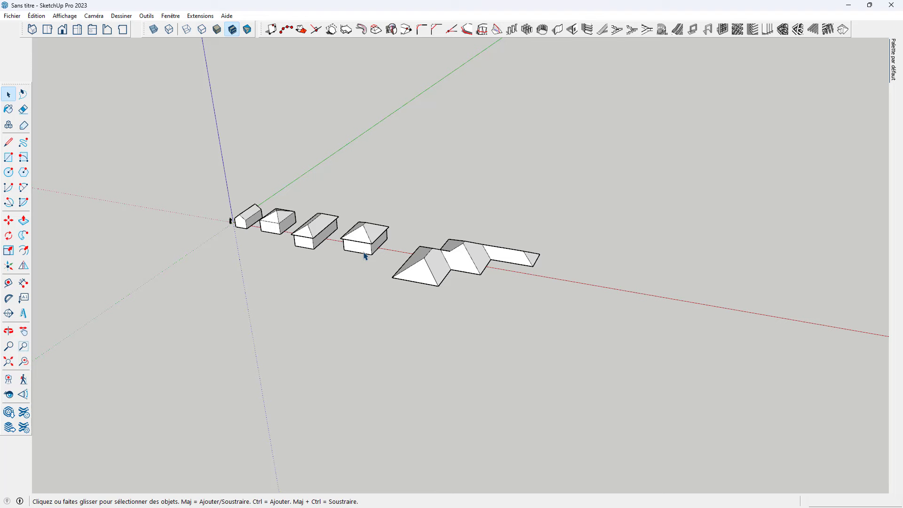
scroll(340, 252, "up", 3)
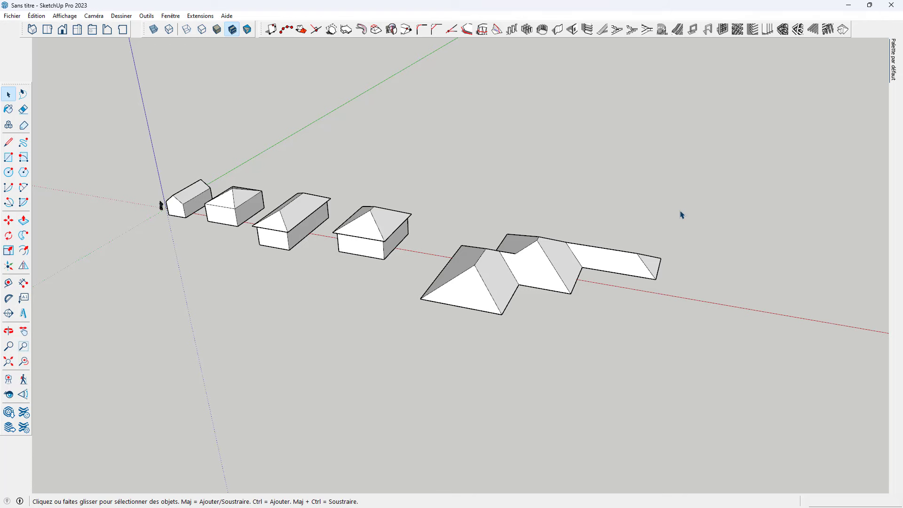
- Draw a ground rectangle of about 1099 by 884 cm in the empty area behind the row of houses, near the green axis
left_click(8, 158)
scroll(296, 266, "down", 3)
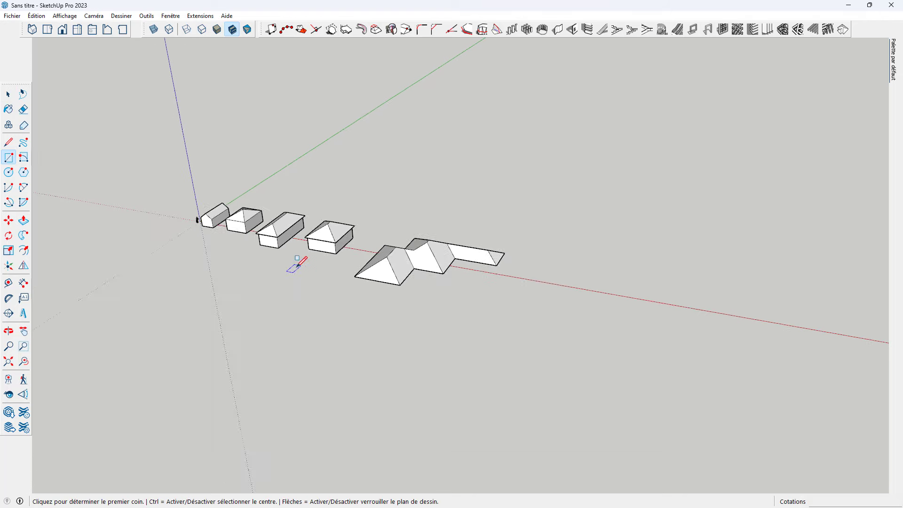
middle_click_drag(393, 202, 346, 376)
middle_click_drag(449, 81, 413, 186, "shift")
scroll(414, 184, "up", 1)
left_click(340, 170)
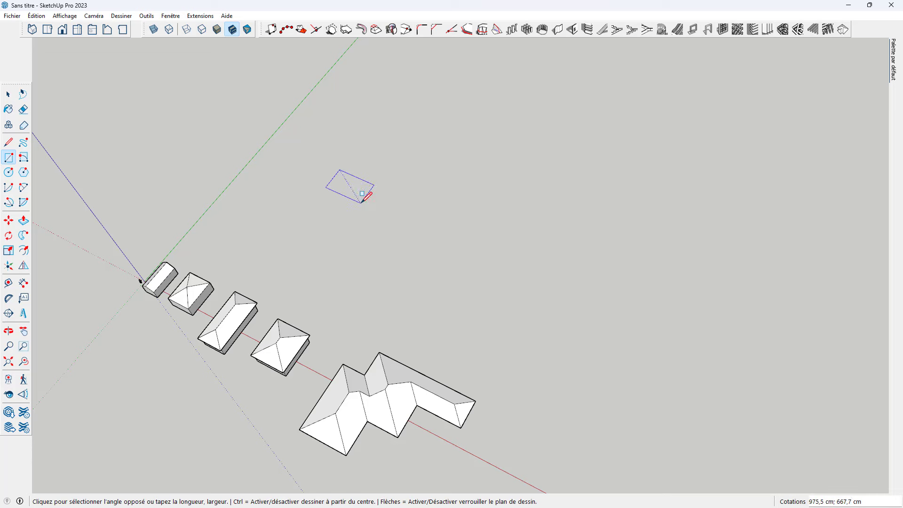
left_click(362, 201)
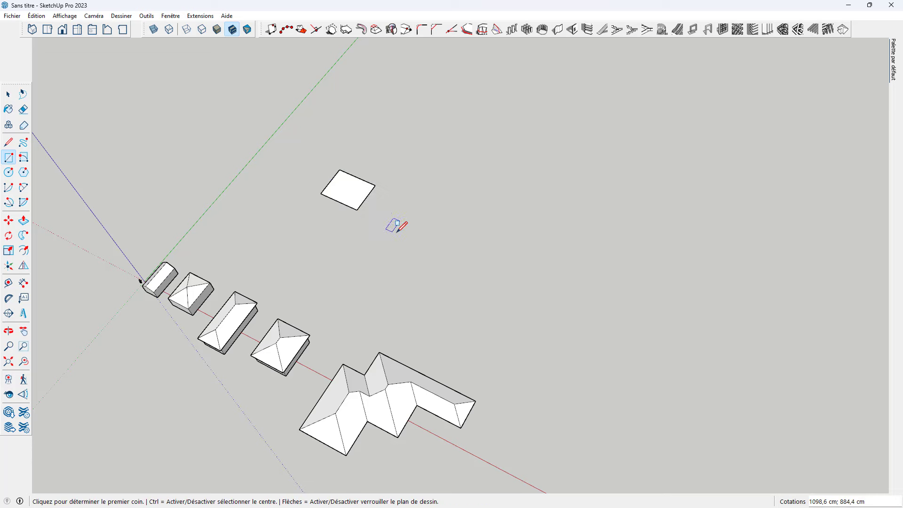
middle_click_drag(395, 224, 357, 202)
key("p")
left_click(324, 242)
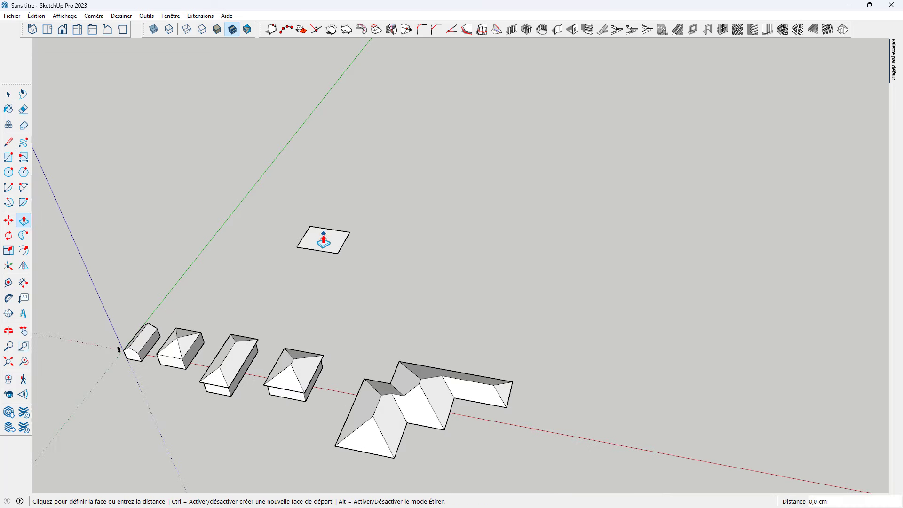
left_click(323, 234)
key("space")
left_click(326, 236)
key("ctrl+z")
left_click(397, 235)
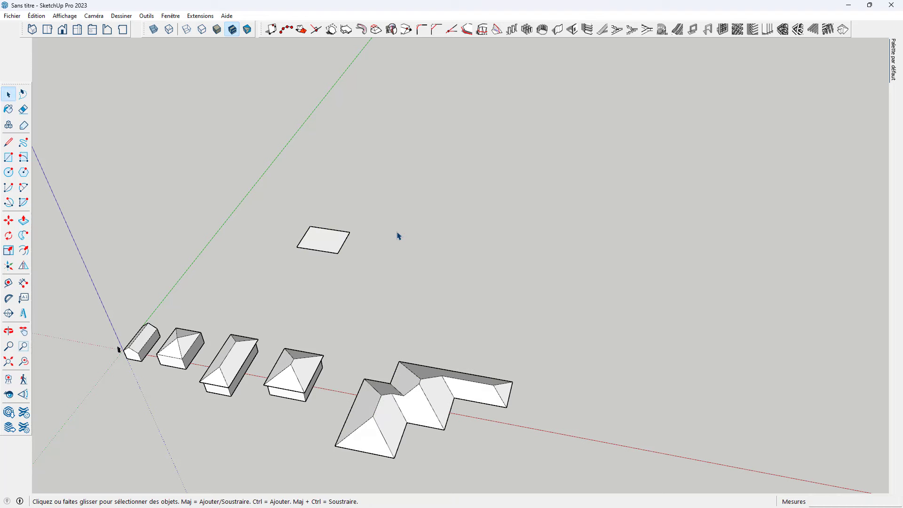
- Extrude the new ground rectangle upward into a box-shaped building
scroll(311, 237, "up", 3)
middle_click_drag(310, 238, 316, 239)
key("p")
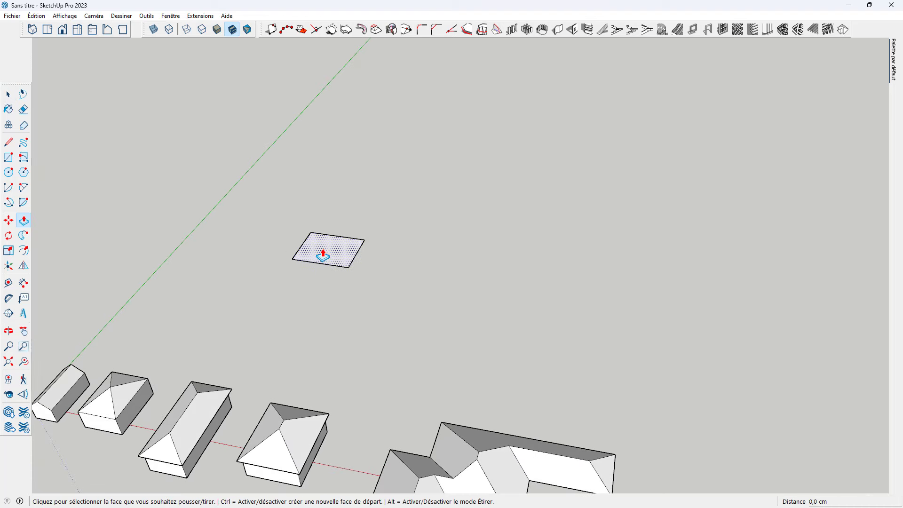
left_click(325, 251)
left_click(323, 227)
key("space")
- Copy the whole box and paste seven copies spread around it on the ground behind the row of houses
left_click_drag(220, 147, 373, 302)
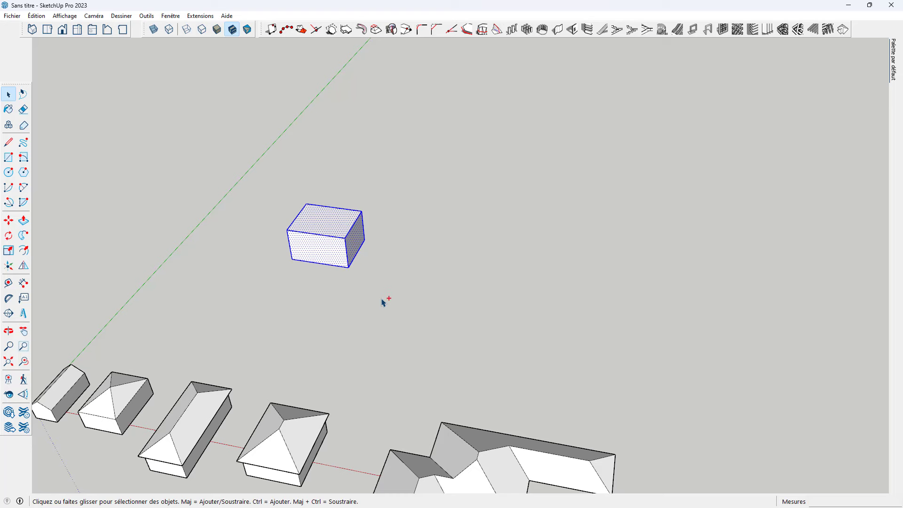
key("ctrl+c")
key("ctrl+v")
left_click(444, 207)
key("ctrl+v")
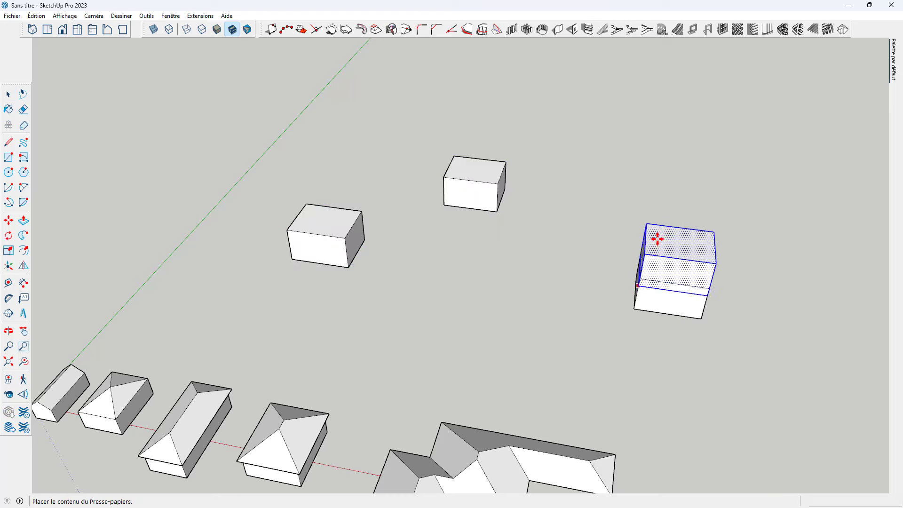
left_click(683, 183)
key("ctrl+v")
left_click(441, 325)
key("ctrl+v")
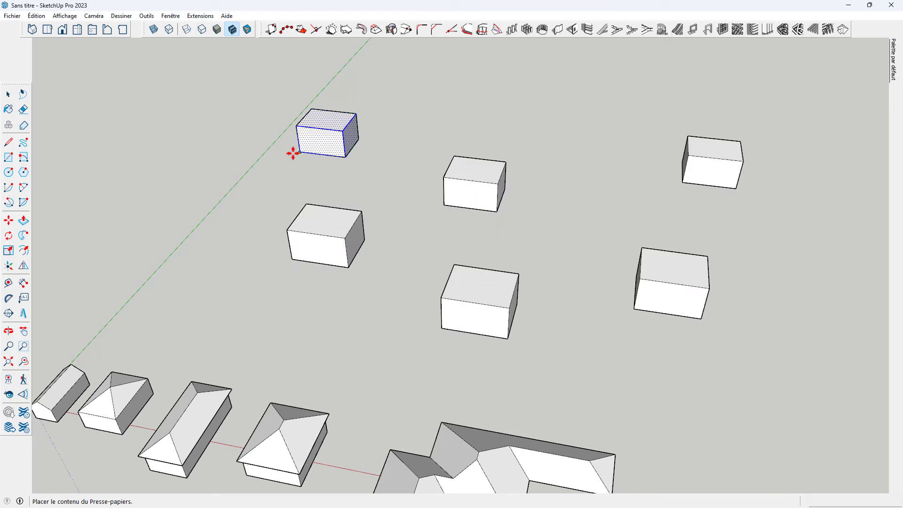
left_click(293, 154)
key("ctrl+v")
left_click(113, 214)
key("ctrl+v")
left_click(533, 112)
key("ctrl+v")
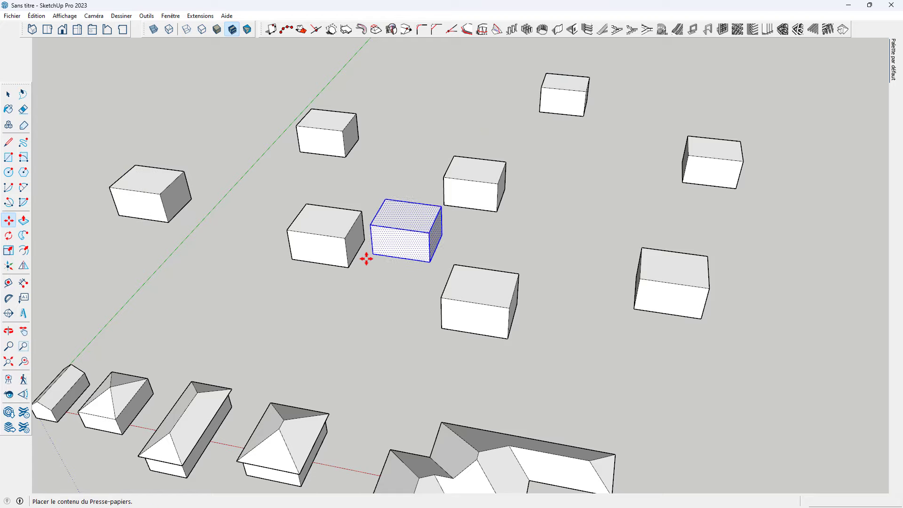
left_click(367, 259)
- Scale one of the boxes farthest along the green axis into a longer block, stretching it along the red axis
middle_click_drag(367, 259, 567, 273)
left_click_drag(543, 207, 657, 317)
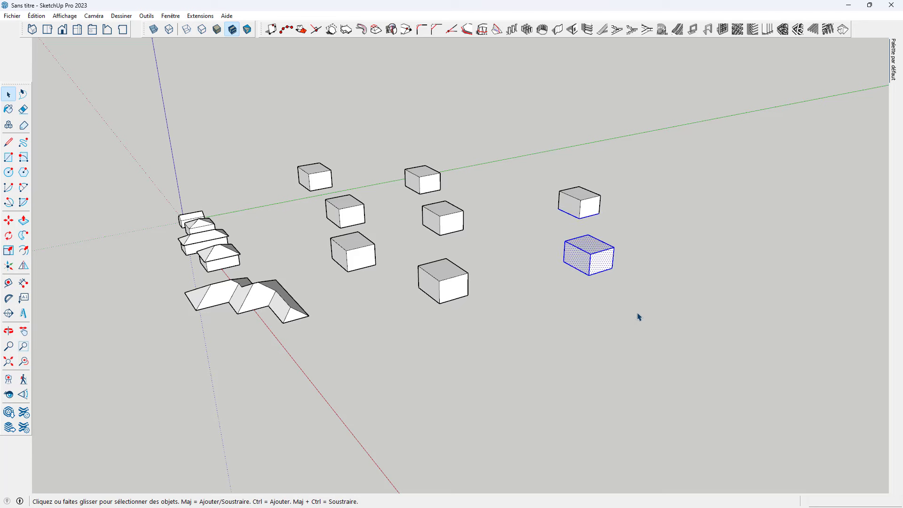
left_click(618, 287)
triple_click(588, 251)
key("s")
left_click_drag(602, 261, 626, 274)
key("space")
- Scale the box beside the green axis, farther from the origin, into a much taller and longer block
left_click(425, 176)
key("s")
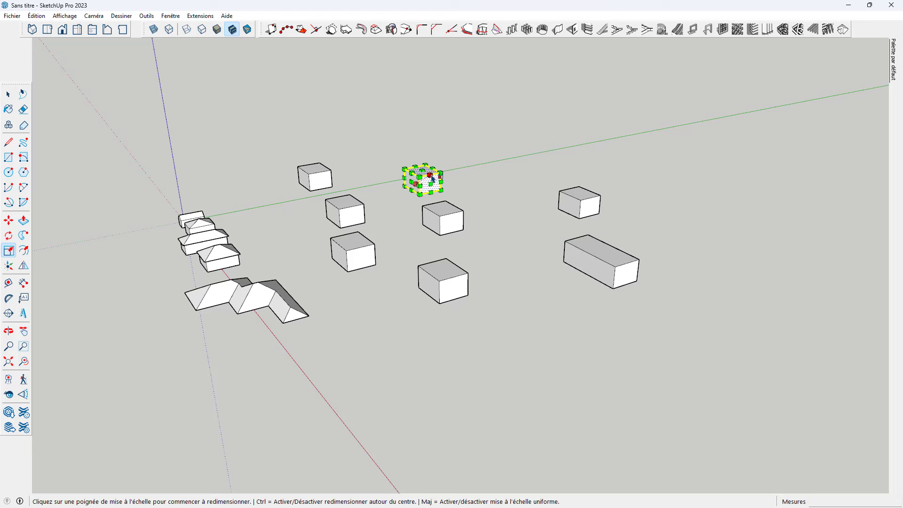
key("space")
key("s")
left_click_drag(424, 173, 443, 176)
key("space")
left_click(508, 216)
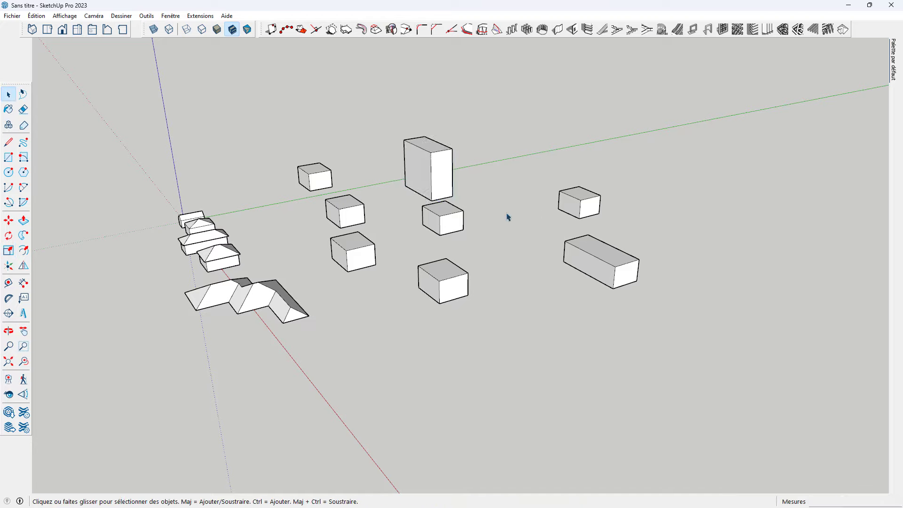
- Draw a rectangle of about 1038 by 656 cm on one end of the elongated block's long side face
middle_click_drag(508, 216, 645, 316)
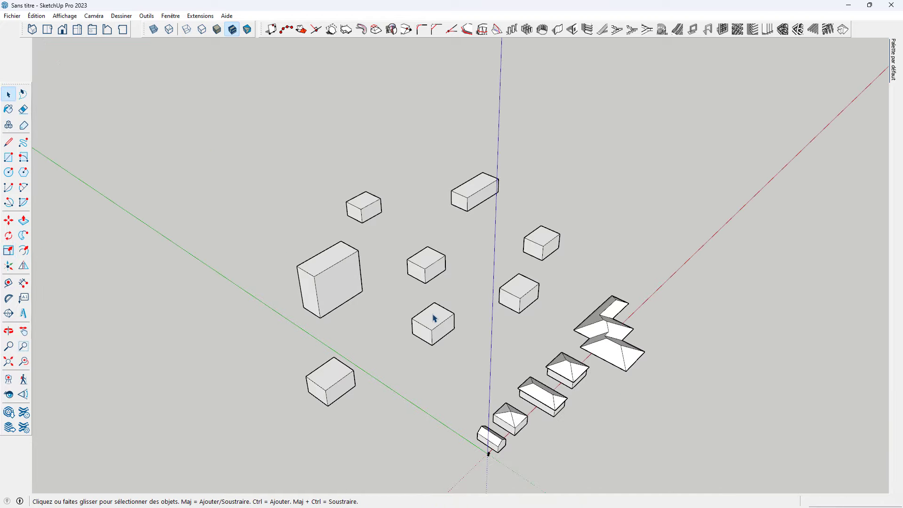
middle_click_drag(246, 334, 546, 322)
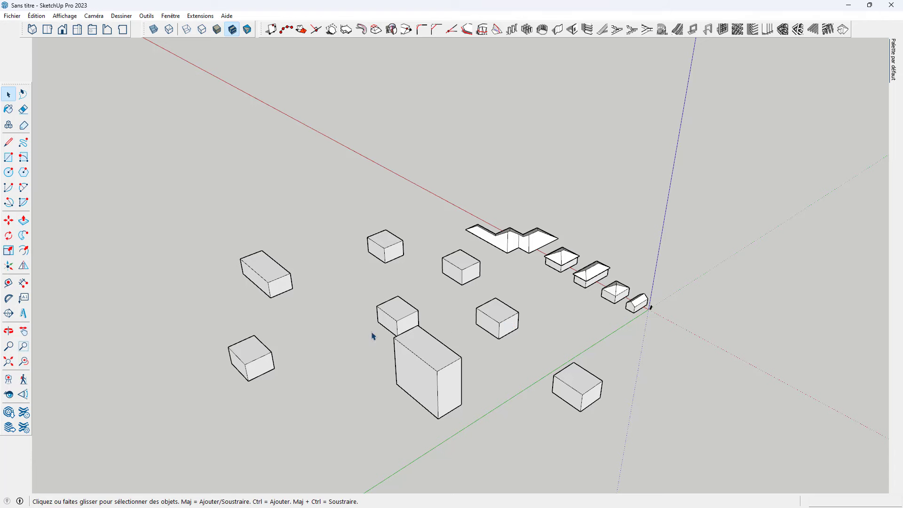
key("r")
scroll(233, 369, "up", 4)
left_click(292, 229)
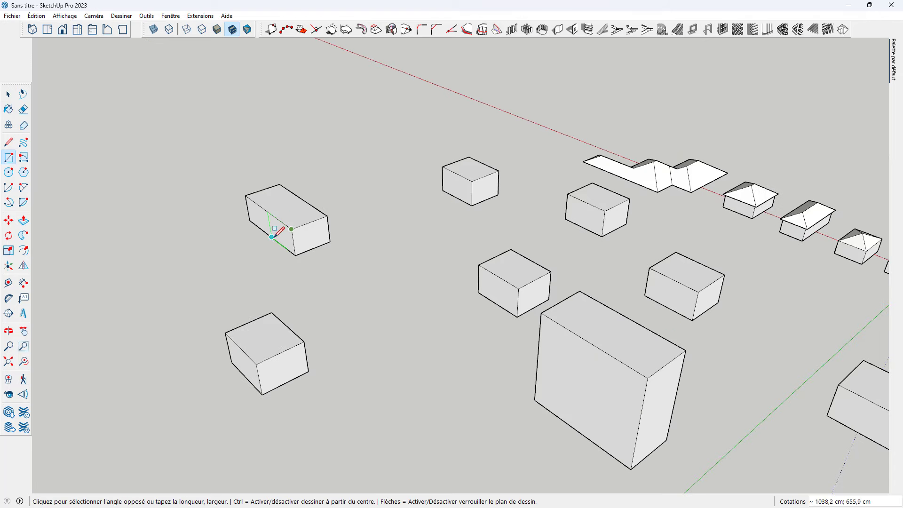
left_click(273, 237)
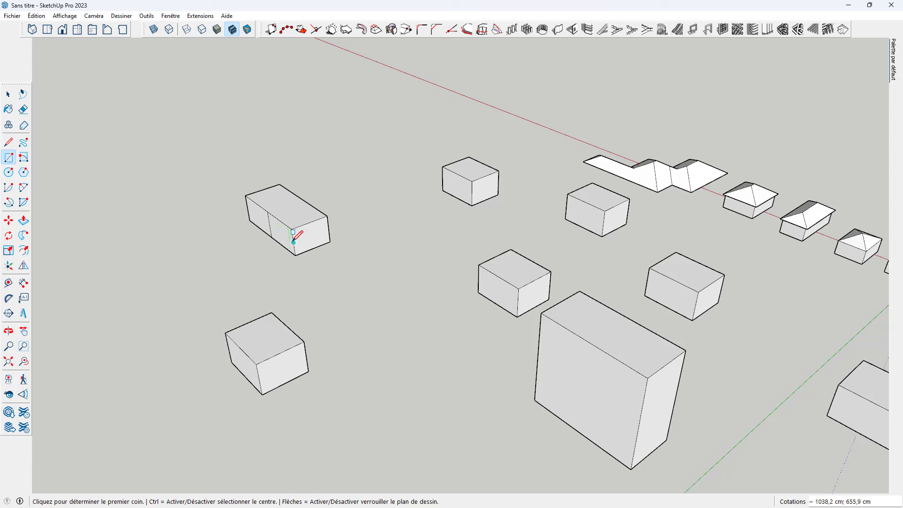
- Extrude the rectangle on the elongated block's side outward by about 788 cm to form an L-shaped building
key("p")
left_click(284, 235)
left_click(254, 258)
scroll(252, 263, "down", 6)
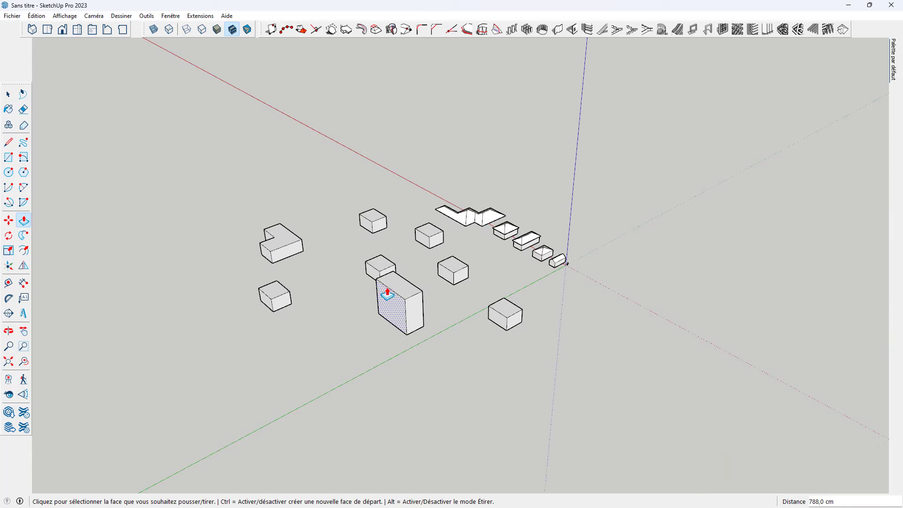
- Create 1001bit hip roofs with a 30° pitch and 50 cm overhang on the top faces of all eight unroofed buildings
middle_click_drag(387, 294, 353, 375)
key("space")
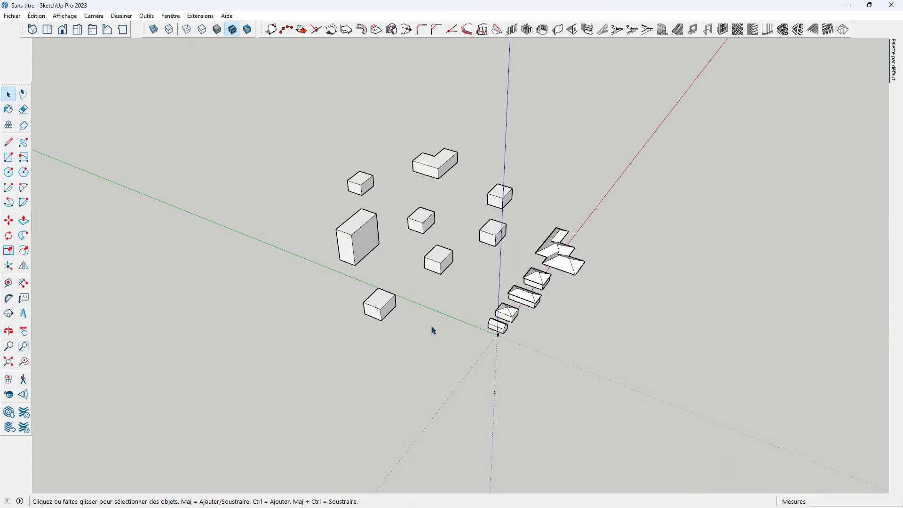
left_click(379, 302)
left_click(437, 258, "ctrl")
left_click(492, 232, "ctrl")
left_click(496, 195, "ctrl")
left_click(421, 219, "ctrl")
left_click(362, 221, "ctrl")
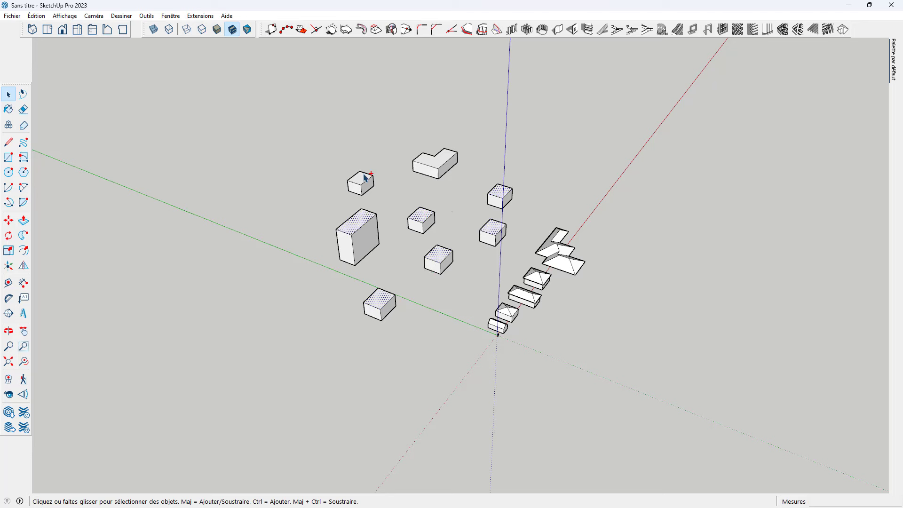
left_click(366, 178, "ctrl")
left_click(442, 163, "ctrl")
middle_click_drag(432, 222, 440, 253)
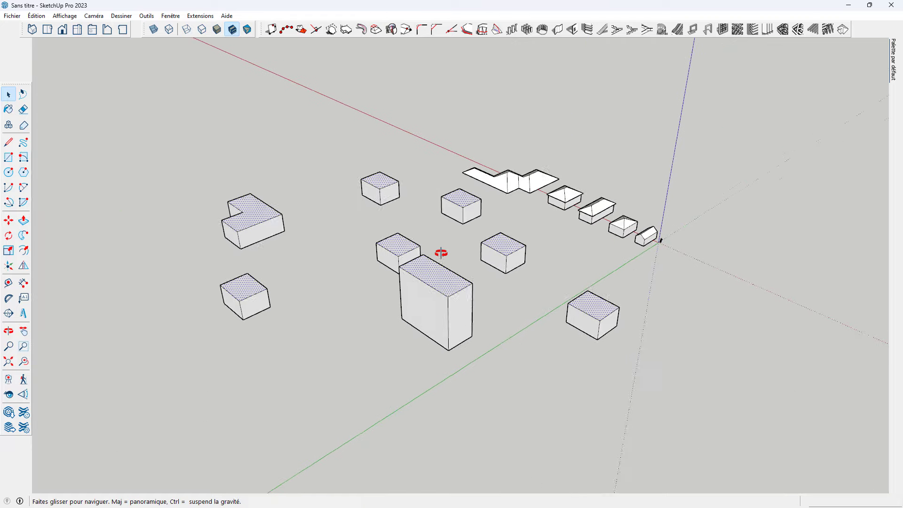
scroll(430, 252, "up", 2)
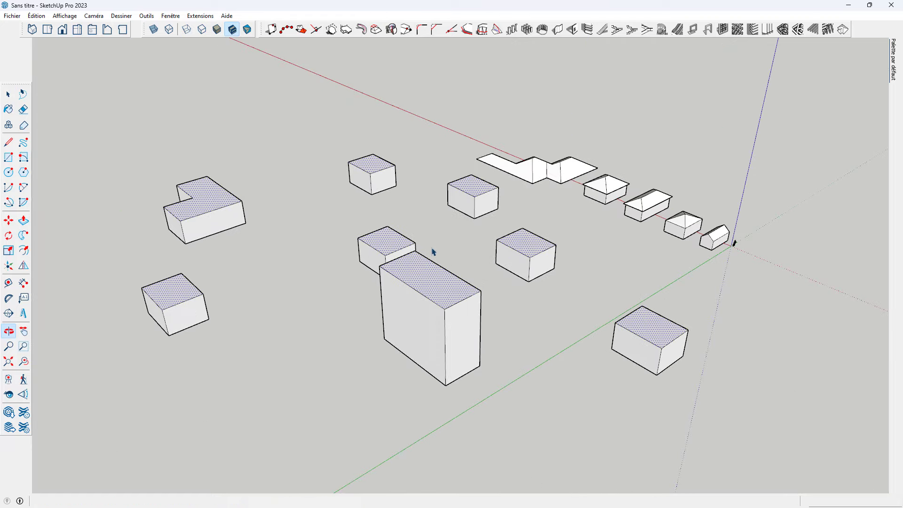
left_click(845, 30)
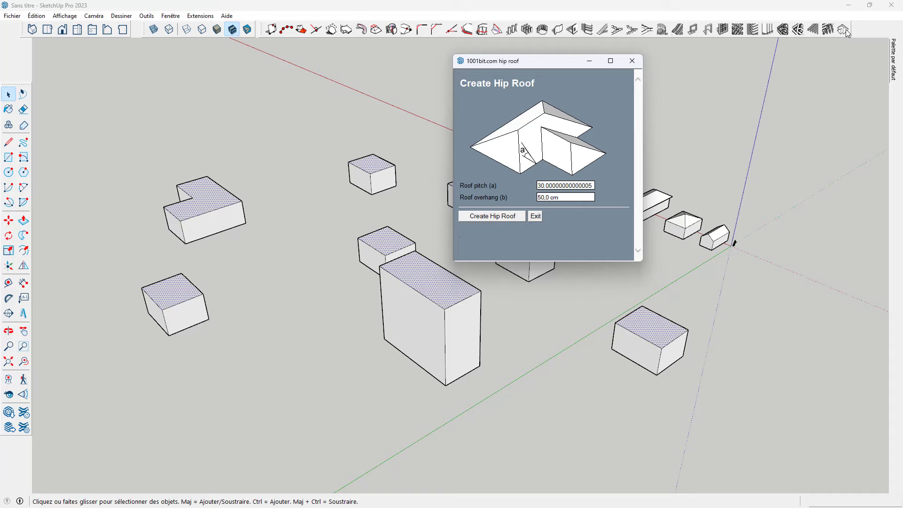
left_click(487, 216)
- Examine the hip roofs on the eight buildings from several sides
middle_click_drag(558, 379, 167, 383)
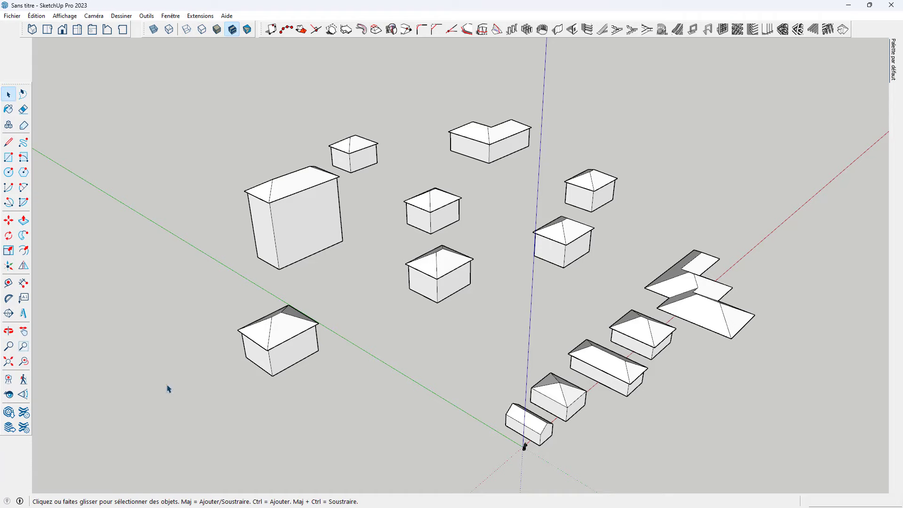
scroll(320, 376, "down", 3)
middle_click_drag(484, 411, 286, 339)
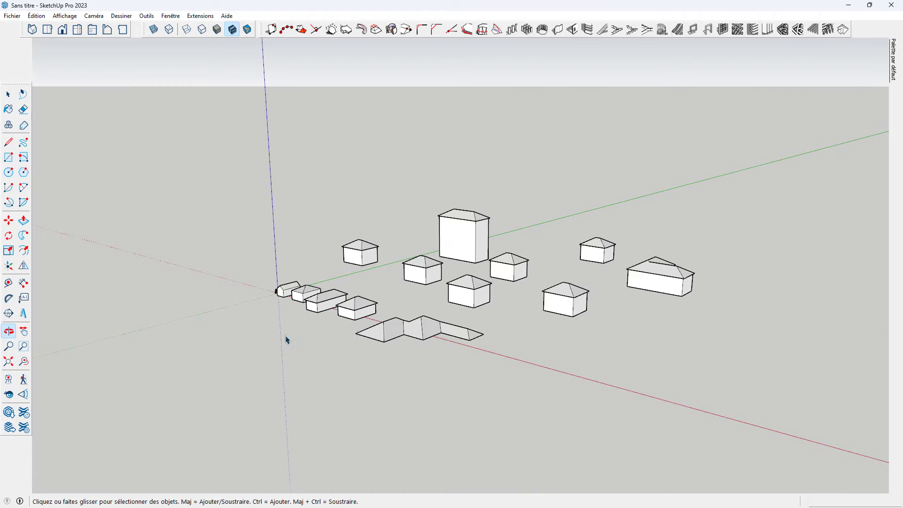
scroll(442, 336, "up", 3)
scroll(400, 264, "down", 2)
middle_click_drag(430, 324, 455, 381)
scroll(455, 381, "up", 2)
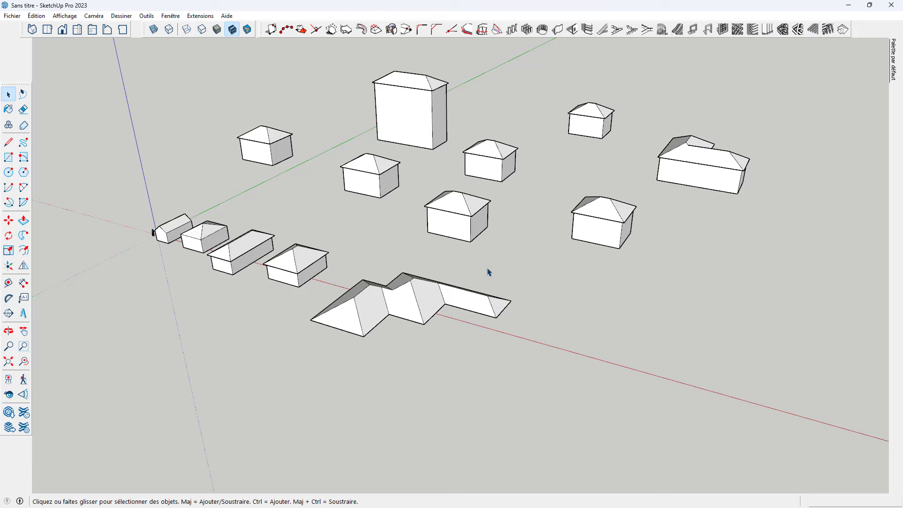
scroll(460, 281, "down", 3)
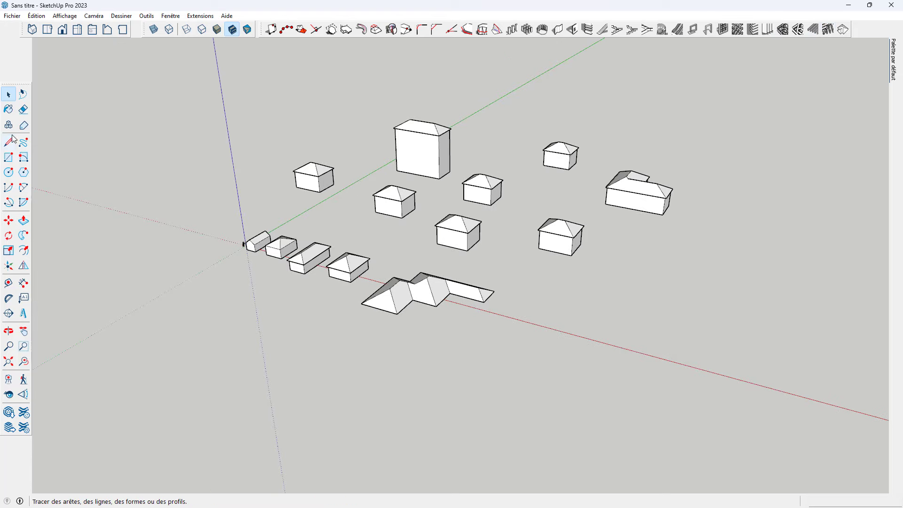
- Draw a ground rectangle in the empty area beyond the end of the stepped hip roof, beside the red axis
left_click(8, 157)
scroll(588, 351, "up", 4)
left_click(515, 292)
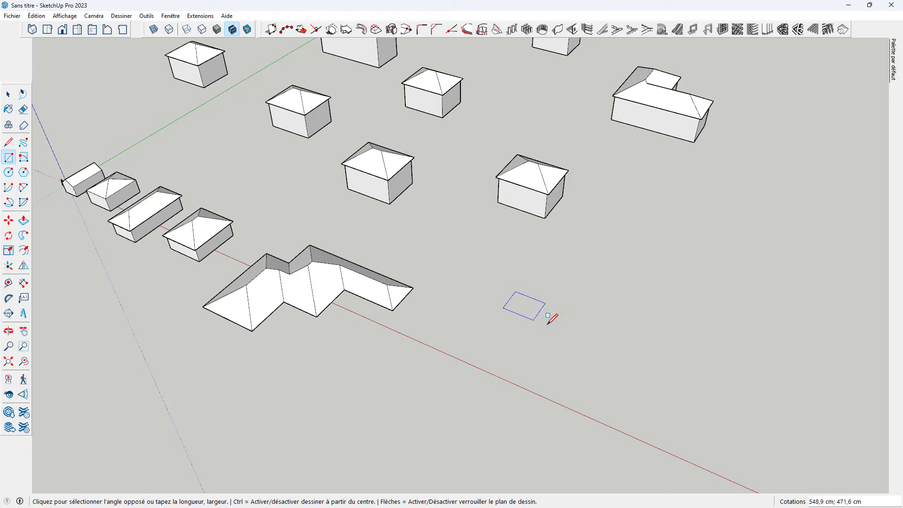
left_click(566, 354)
- Generate 1001bit rafters and battens on the ground rectangle: 5 × 15 cm rafters every 60 cm, 5 × 5 cm battens every 30 cm
key("space")
scroll(557, 292, "up", 5)
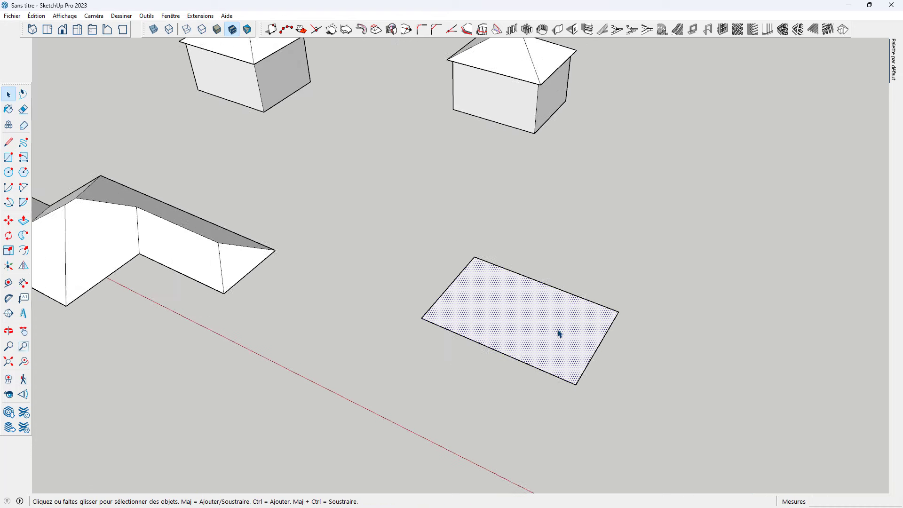
left_click(827, 29)
left_click_drag(287, 38, 335, 69)
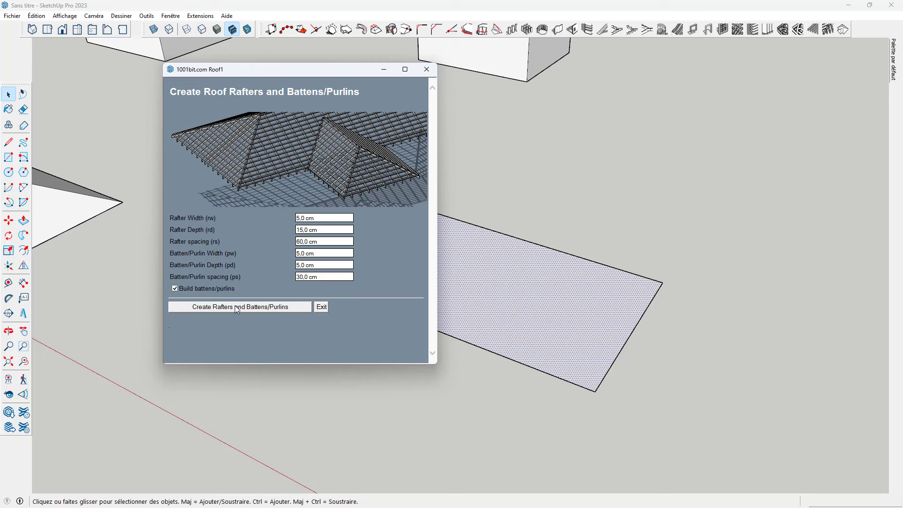
left_click(321, 218)
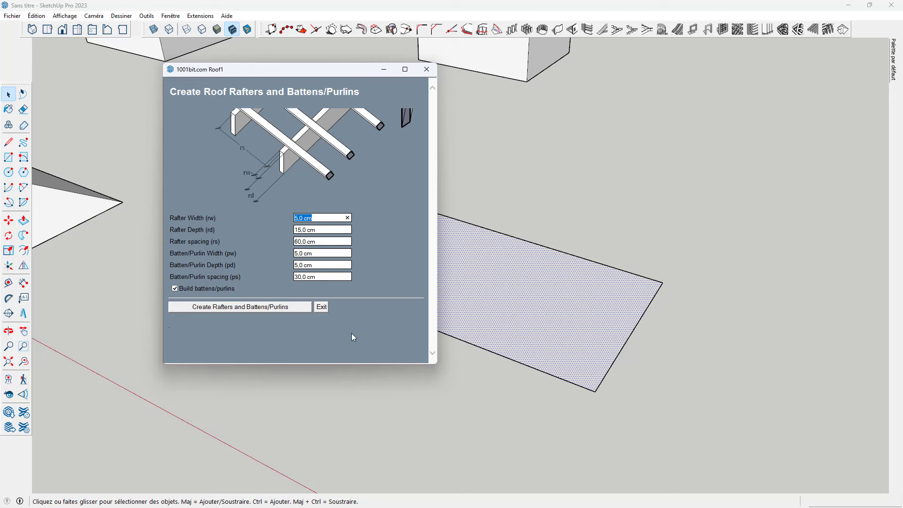
left_click(323, 242)
left_click(323, 253)
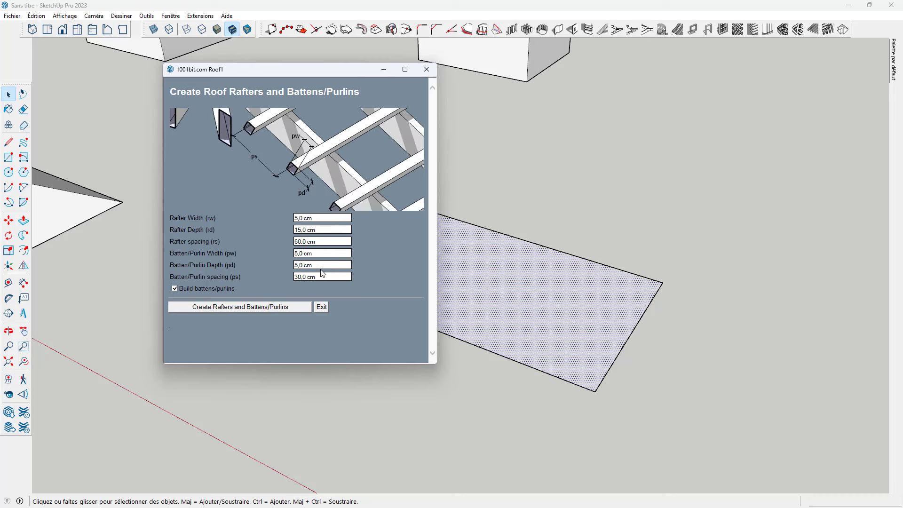
left_click(320, 278)
left_click(342, 319)
left_click(246, 308)
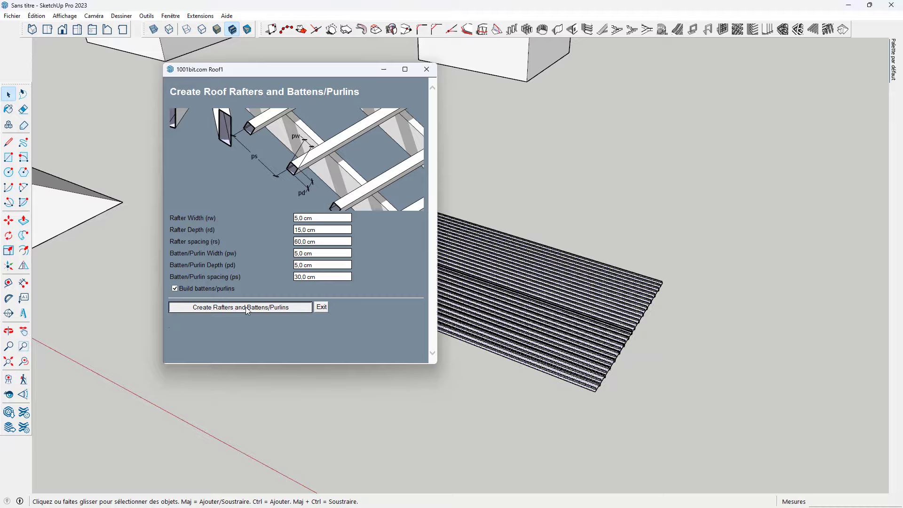
scroll(598, 378, "up", 3)
middle_click_drag(598, 378, 534, 393)
scroll(535, 392, "down", 4)
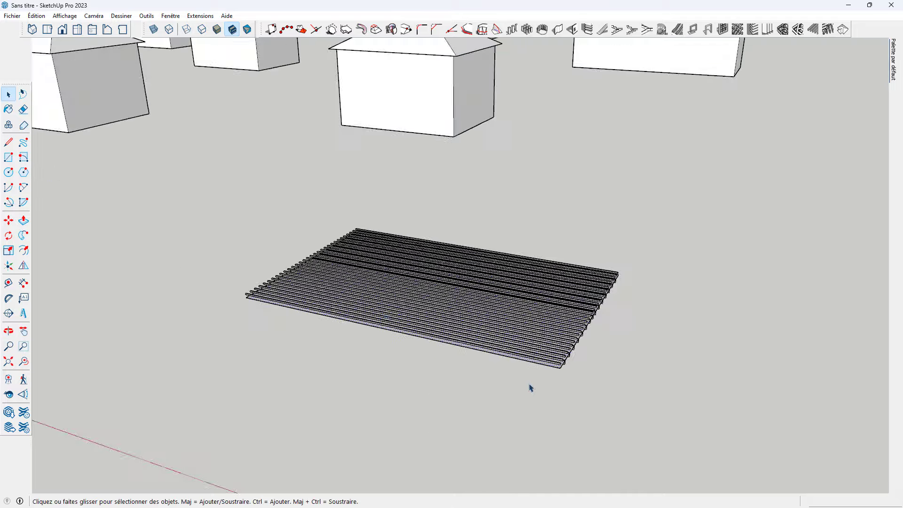
- Delete the flat rafter and batten structure together with the rectangle it was built on
left_click_drag(208, 185, 657, 420)
key("Delete")
scroll(531, 400, "down", 4)
scroll(418, 391, "down", 2)
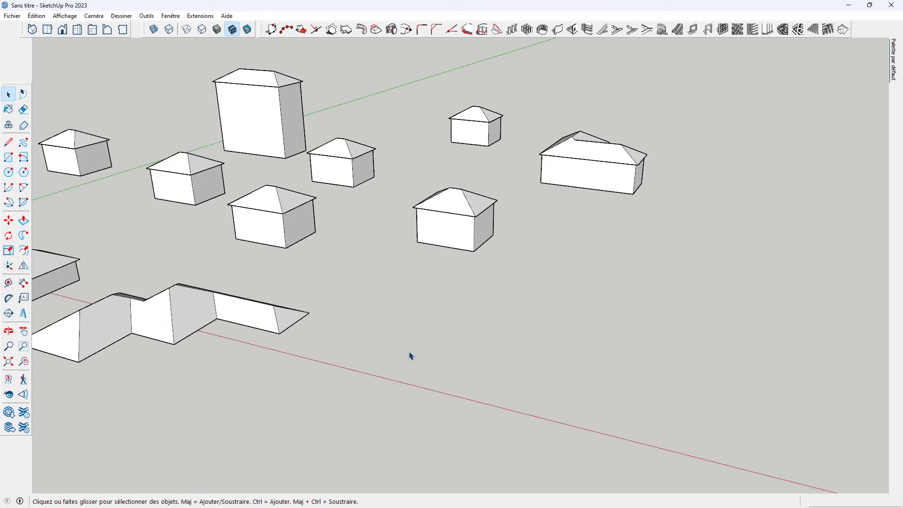
- Copy the hip roof of the foremost building straight up so that the duplicate sits just above the original
scroll(456, 207, "up", 5)
left_click(463, 241)
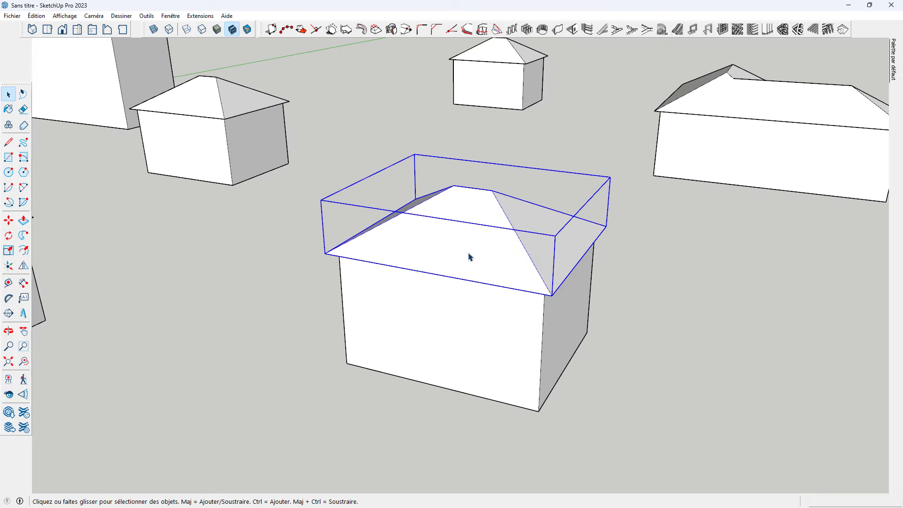
scroll(470, 256, "down", 3)
key("m")
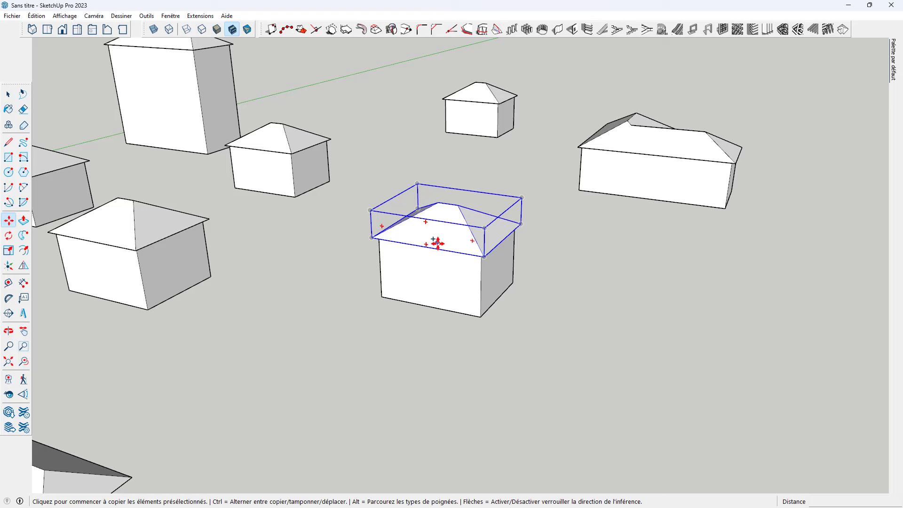
left_click(435, 235)
left_click(438, 215)
key("space")
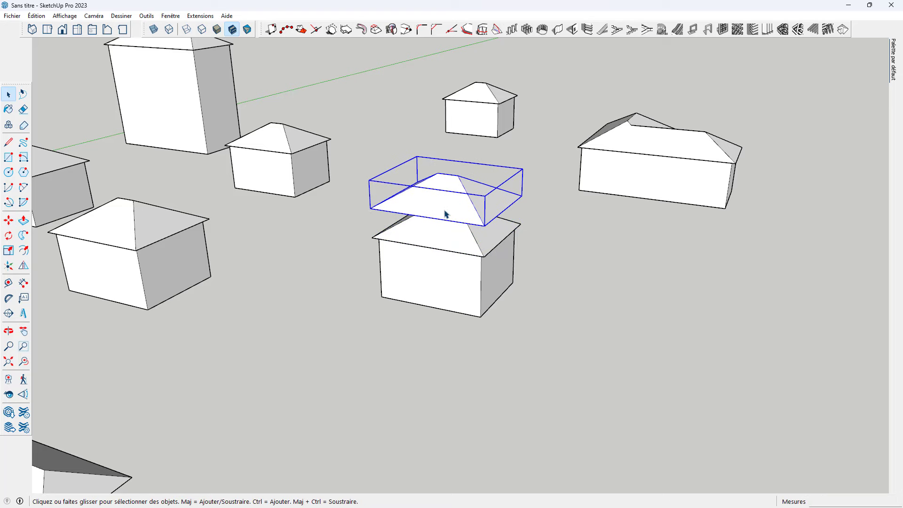
- Generate rafters (5 × 15 cm, 60 cm spacing) and battens (5 × 5 cm, 30 cm spacing) on all faces of the copied roof
double_click(445, 209)
scroll(450, 205, "up", 3)
middle_click_drag(464, 231, 419, 246)
triple_click(419, 245)
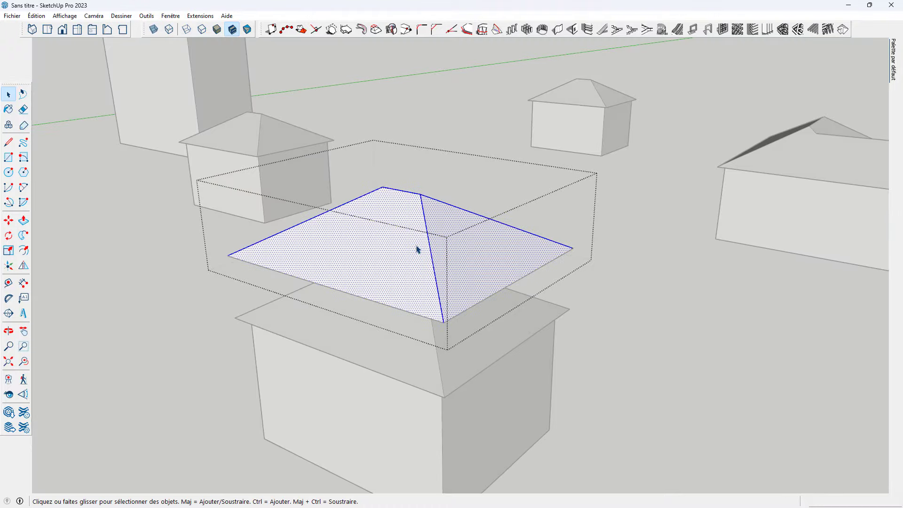
left_click(829, 30)
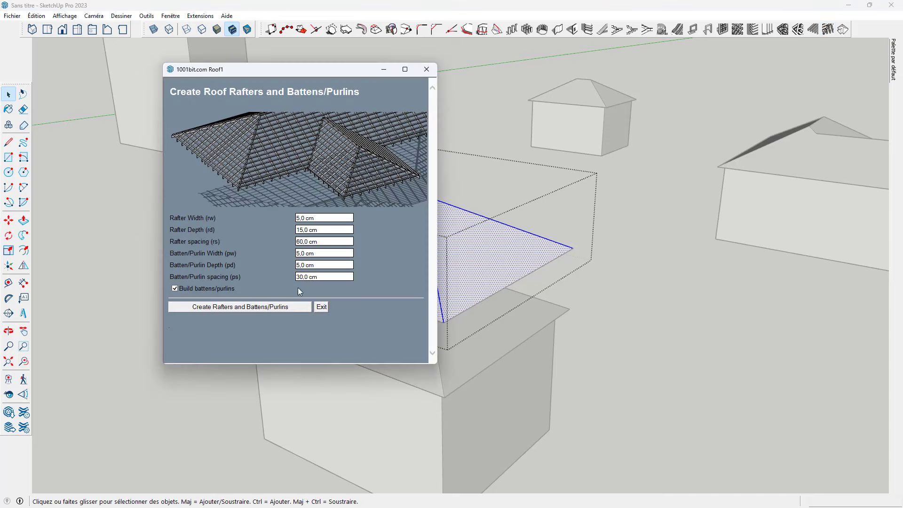
left_click(271, 306)
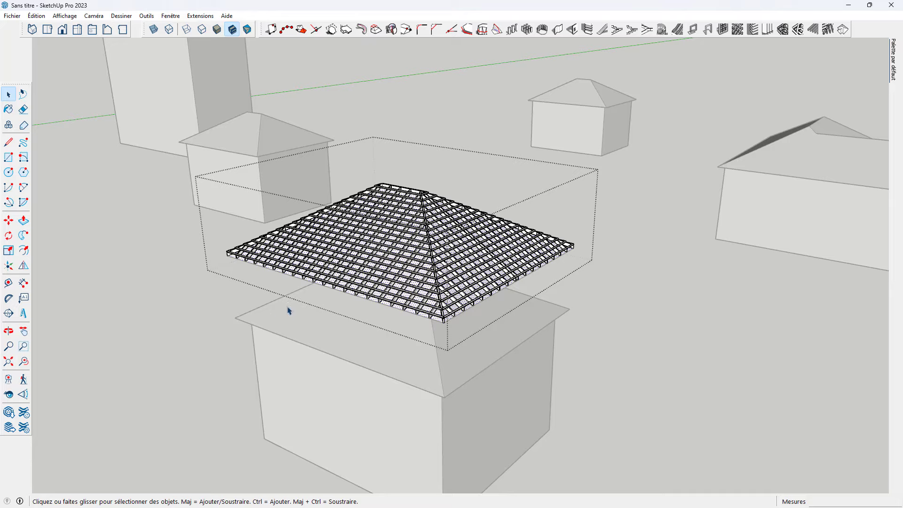
- Delete the copied roof's faces beneath the rafters, leaving only the timber framing in the group, and close the group
middle_click_drag(462, 318, 492, 184)
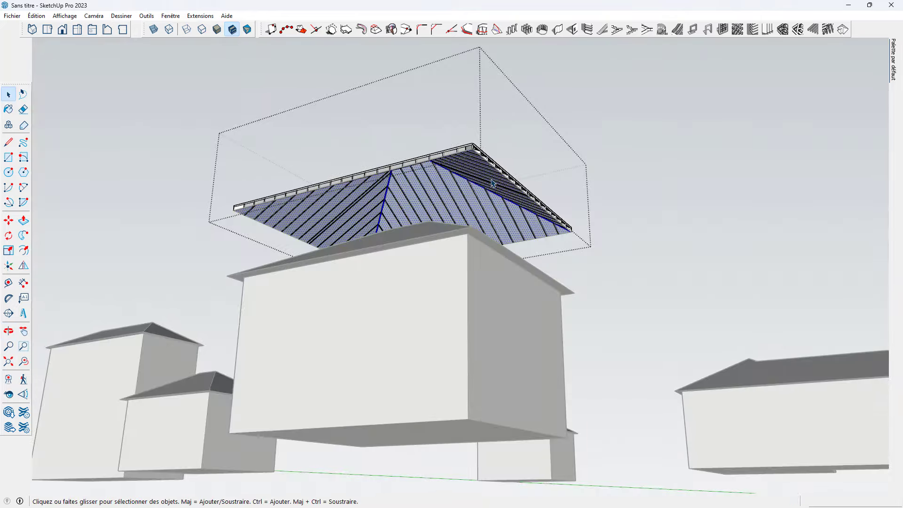
scroll(479, 169, "up", 5)
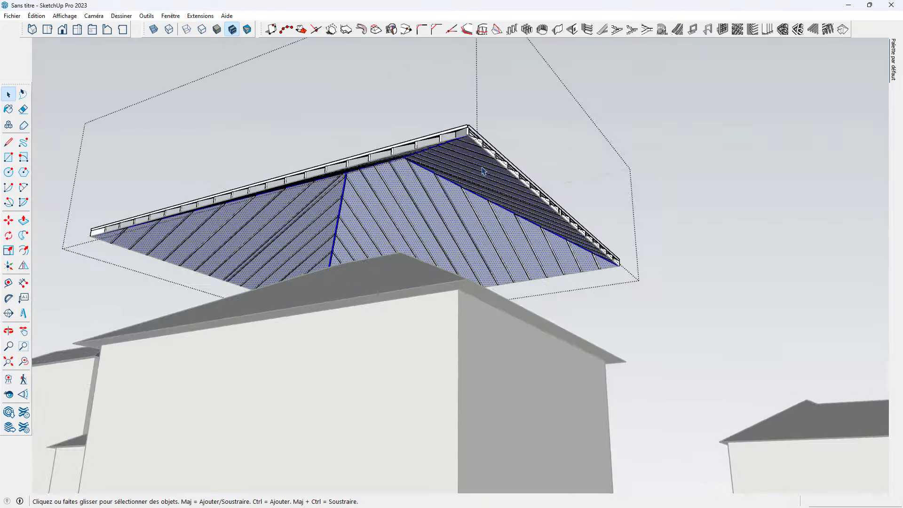
key("Delete")
scroll(496, 218, "down", 5)
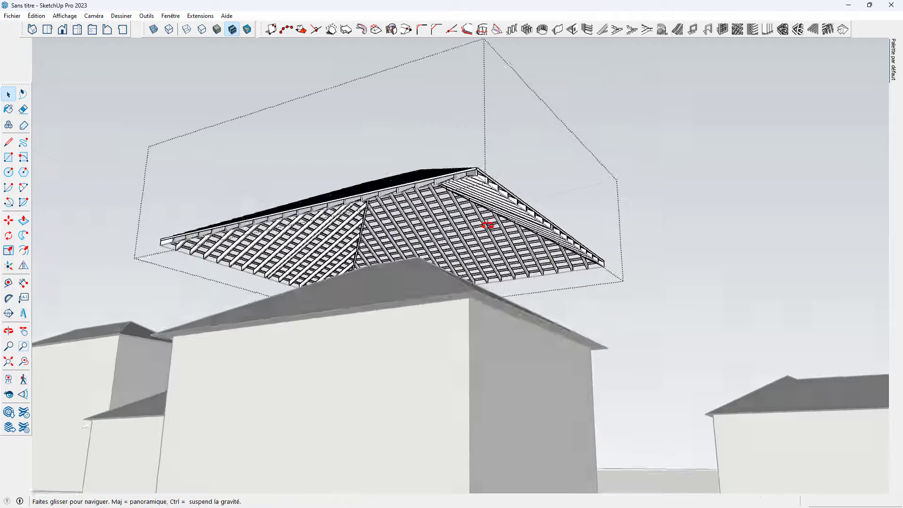
middle_click_drag(484, 221, 262, 377)
left_click(705, 388)
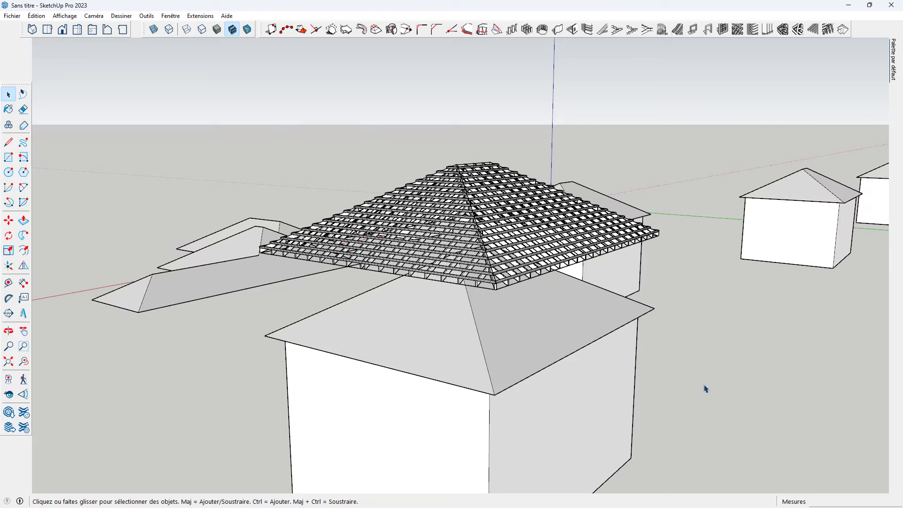
- Move the original solid hip roof vertically off the building to a position above the rafter framing
left_click(515, 269)
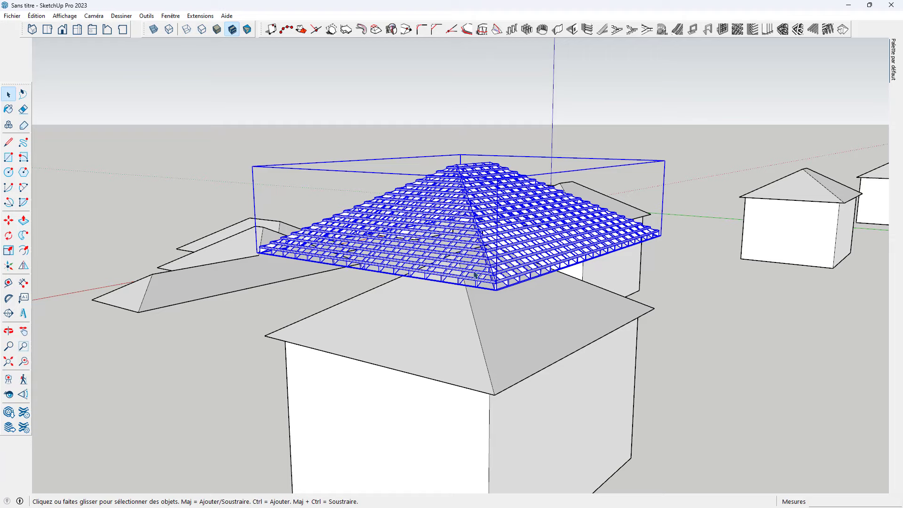
scroll(459, 252, "up", 5)
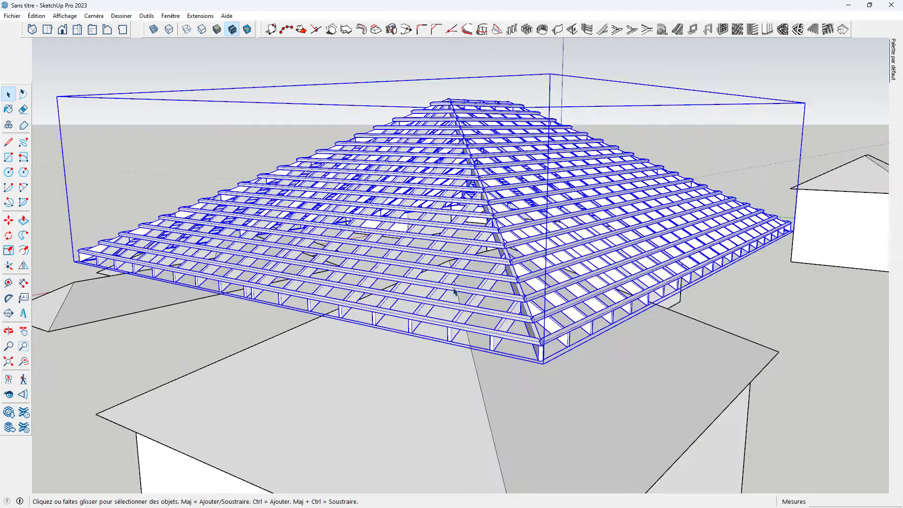
middle_click_drag(496, 347, 800, 324)
scroll(461, 333, "down", 3)
scroll(452, 332, "down", 2)
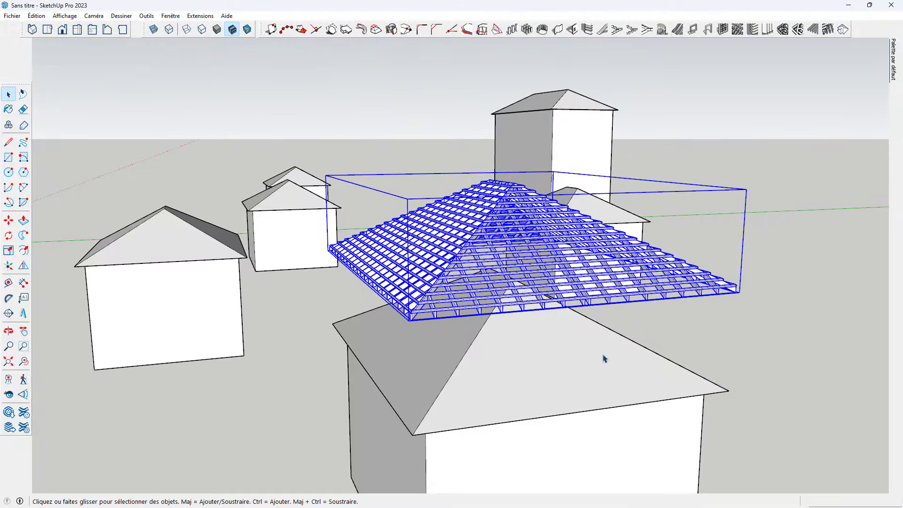
left_click(526, 358)
scroll(510, 363, "down", 2)
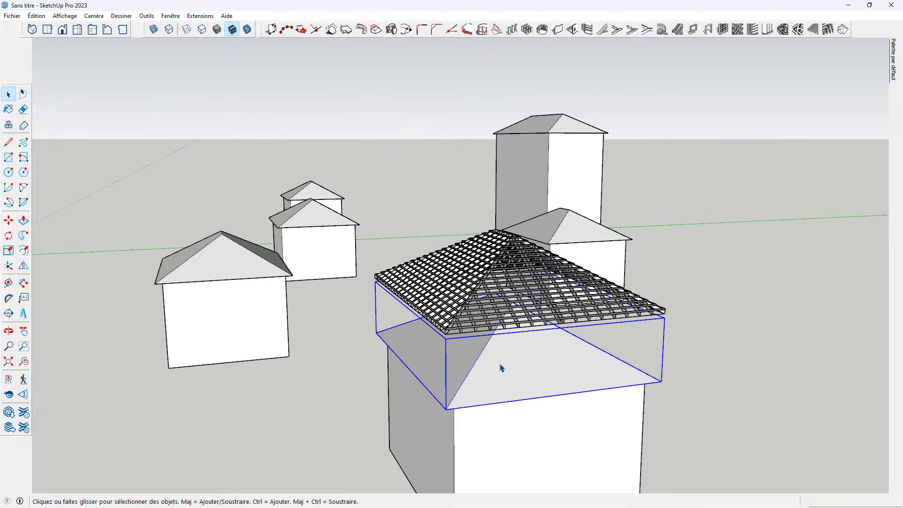
key("m")
left_click(518, 370)
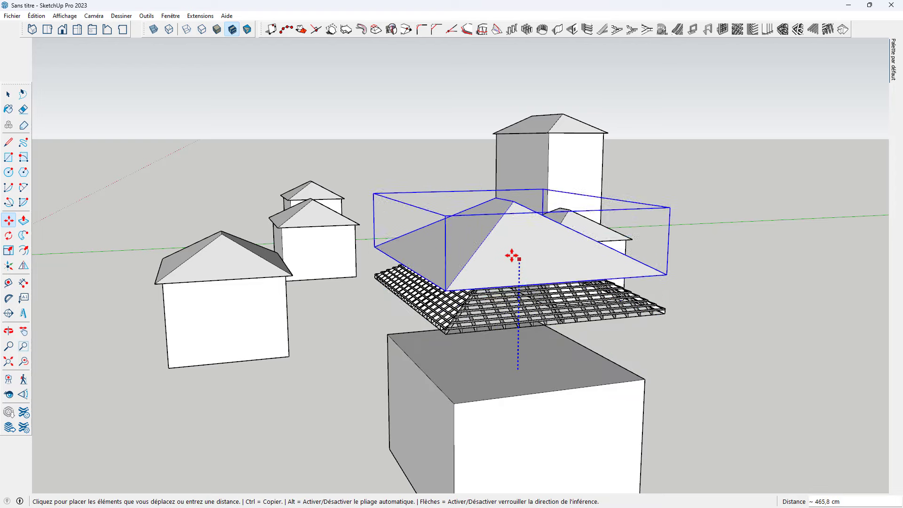
left_click(510, 242)
key("space")
- Move the rafter and batten framing down about 340 cm onto the top of the building
left_click(517, 334)
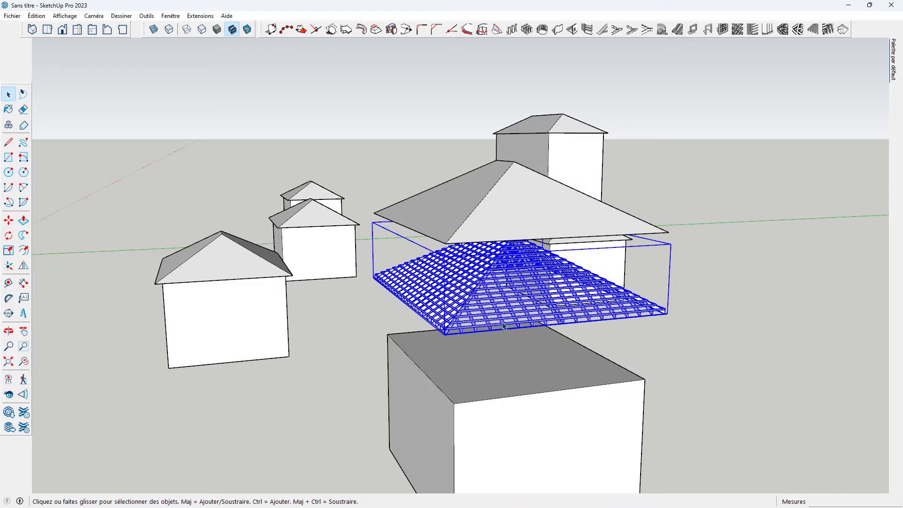
key("m")
left_click(487, 351)
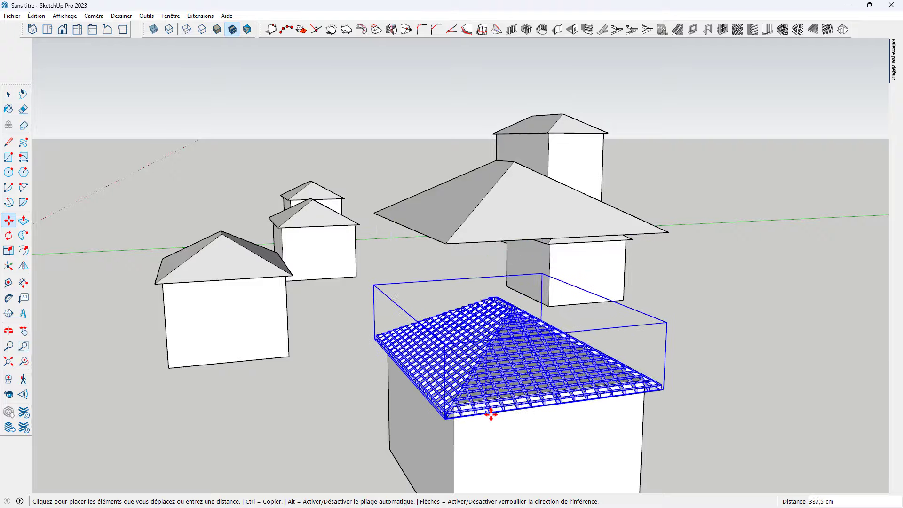
left_click(491, 421)
middle_click_drag(491, 425, 535, 332)
scroll(534, 331, "down", 1)
key("space")
- Offset the edges of the building's bottom face outward to create a border strip around the base
middle_click_drag(530, 380, 502, 277)
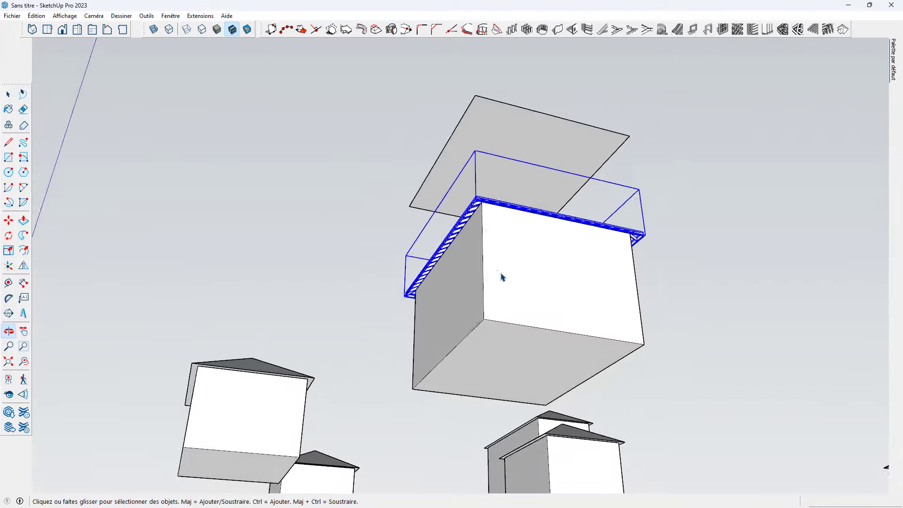
scroll(500, 283, "up", 2)
left_click(507, 308)
middle_click_drag(517, 331, 486, 327)
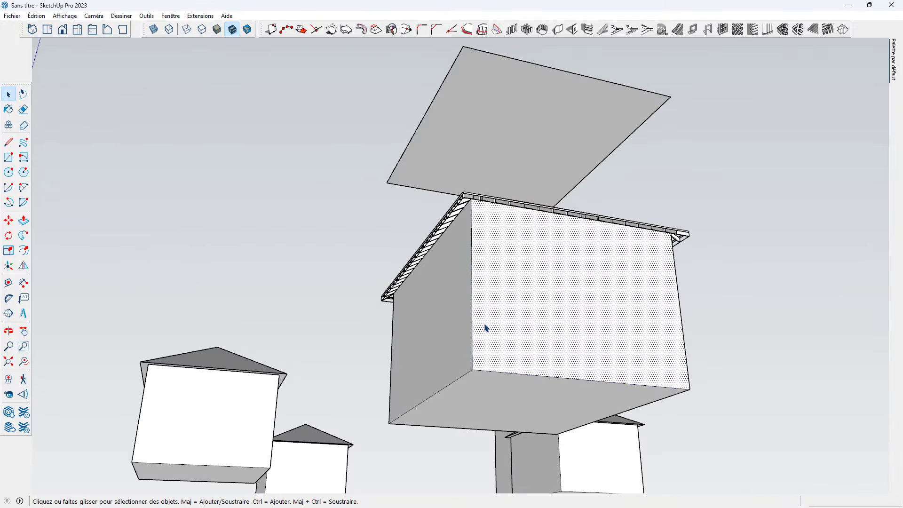
left_click(481, 381)
key("f")
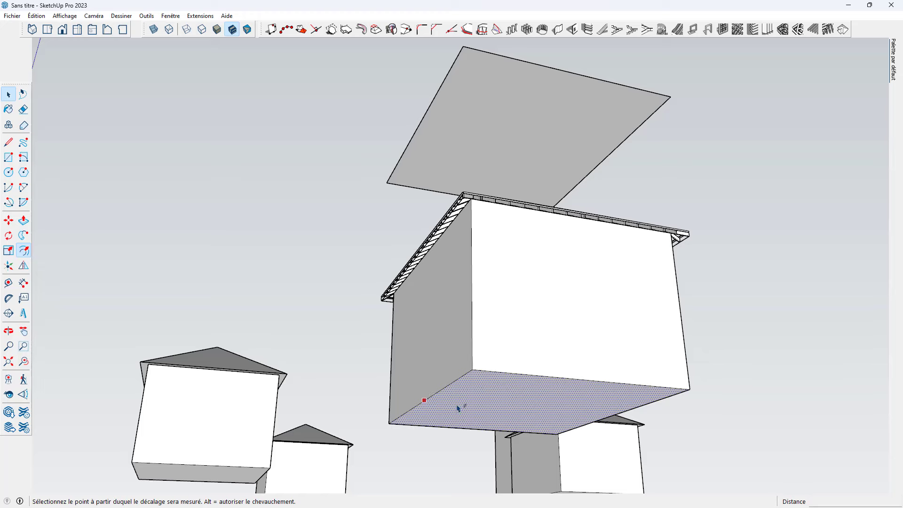
left_click(460, 403)
left_click(425, 394)
middle_click_drag(425, 394, 404, 430)
key("space")
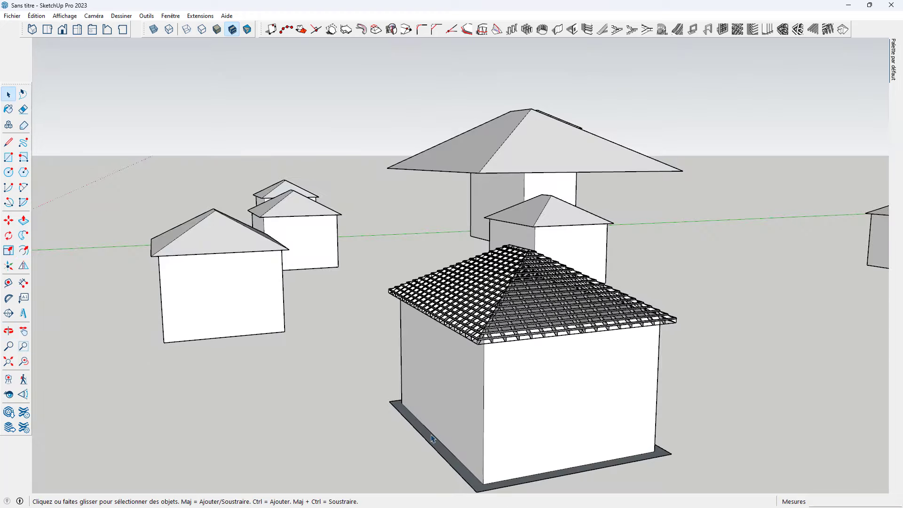
- Push/Pull the border strip around the base upward 626 cm to thicken the walls up to the rafters
key("p")
left_click(459, 463)
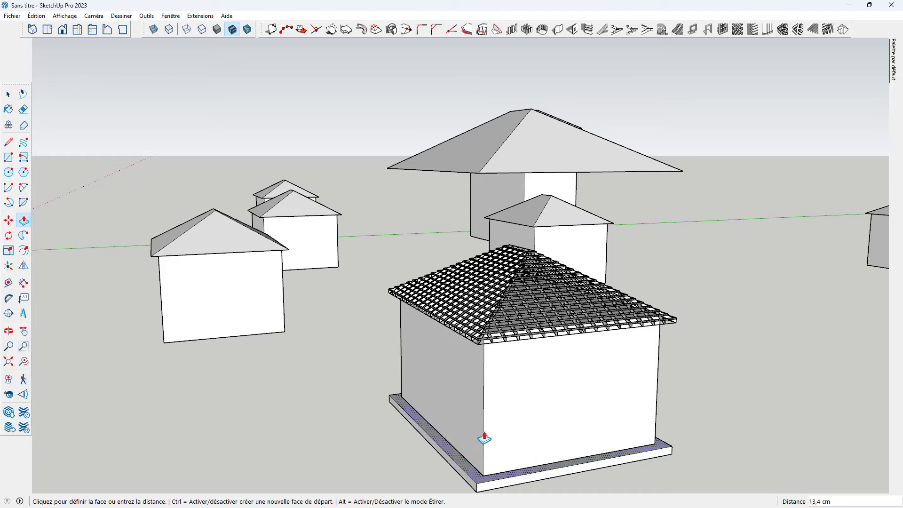
left_click(478, 349)
scroll(496, 368, "up", 2)
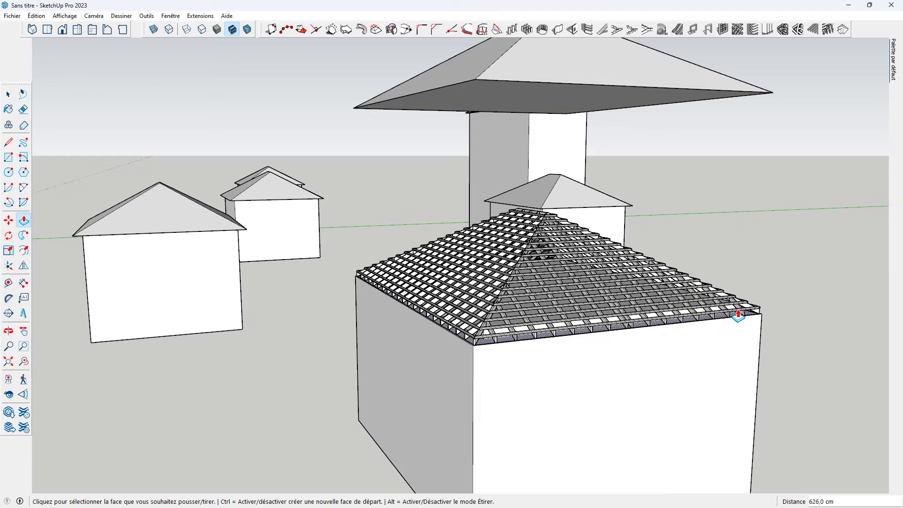
scroll(414, 370, "down", 3)
- Scale the floating solid hip roof up slightly about its centre so it extends beyond the rafter framing
key("space")
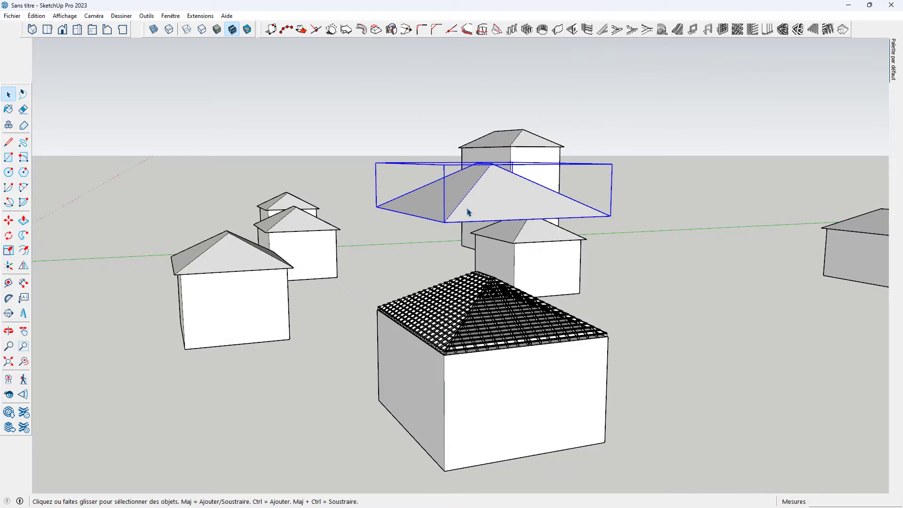
key("s")
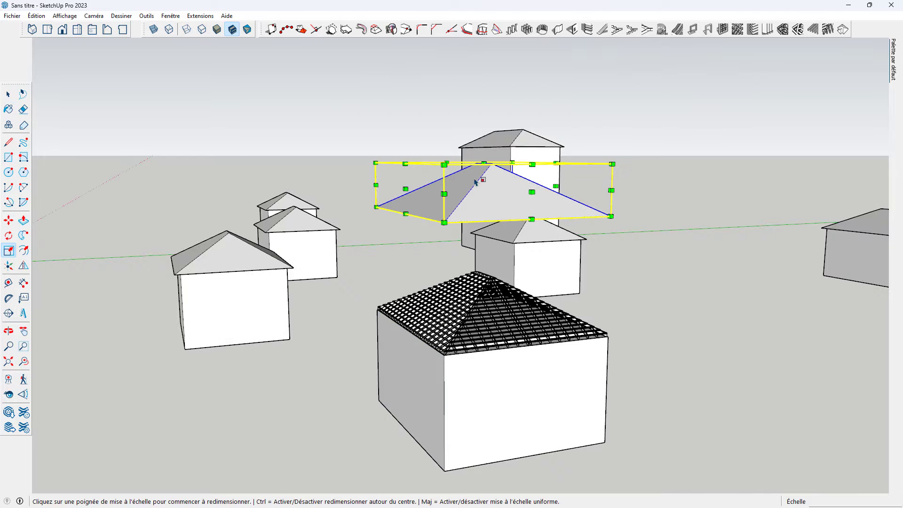
left_click(439, 161)
left_click(434, 160)
- Move the enlarged solid roof down about 641 cm so it covers the rafter framing on the building
key("m")
left_click(495, 186)
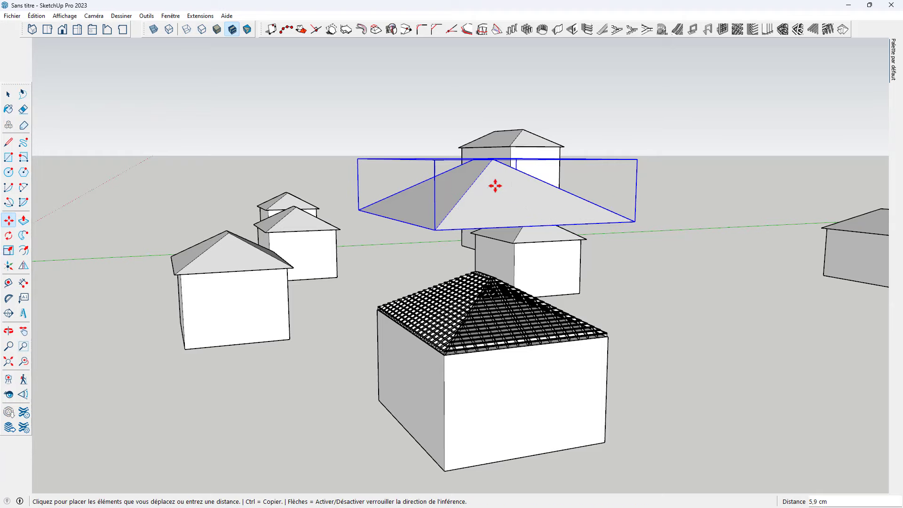
left_click(505, 301)
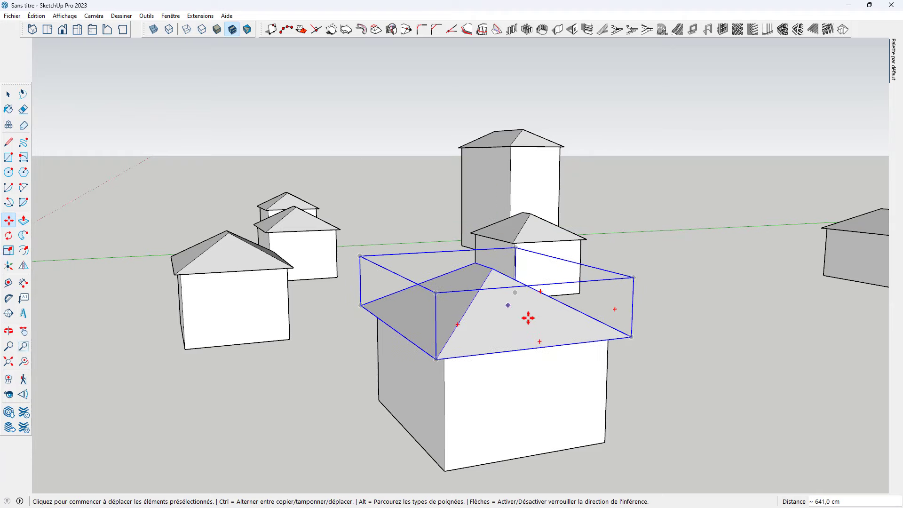
middle_click_drag(528, 316, 477, 182)
scroll(414, 208, "up", 8)
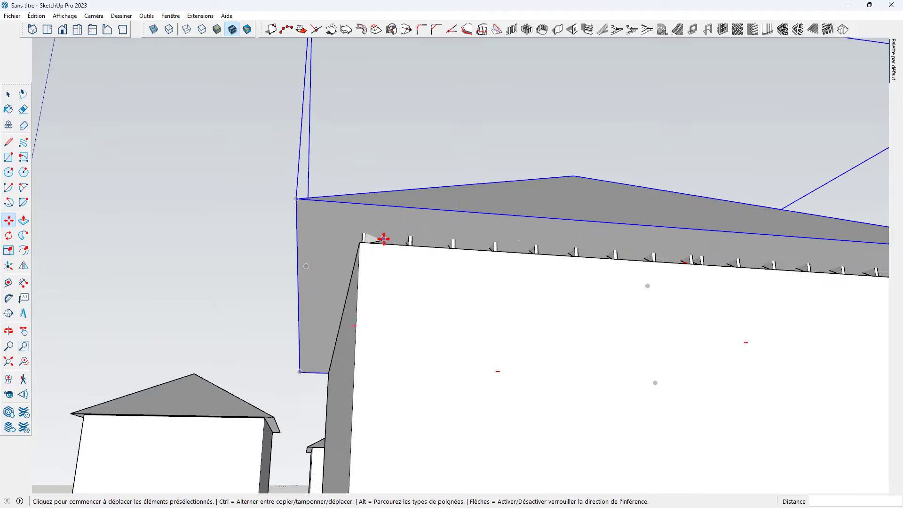
- Move the solid hip roof slightly further down so it sits against the rafter framing
middle_click_drag(383, 236, 393, 218)
left_click(393, 216)
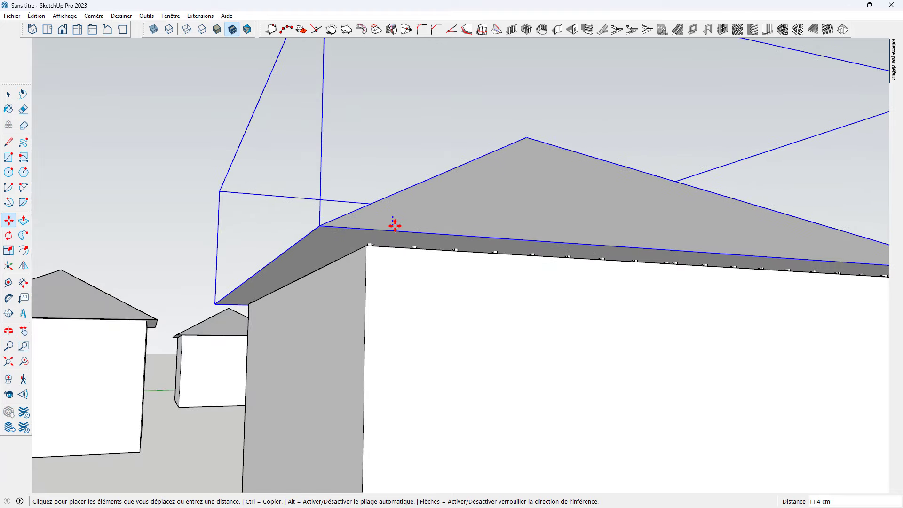
left_click(396, 228)
- Open the solid hip roof for editing, delete its underside face, and close the group
key("space")
double_click(395, 234)
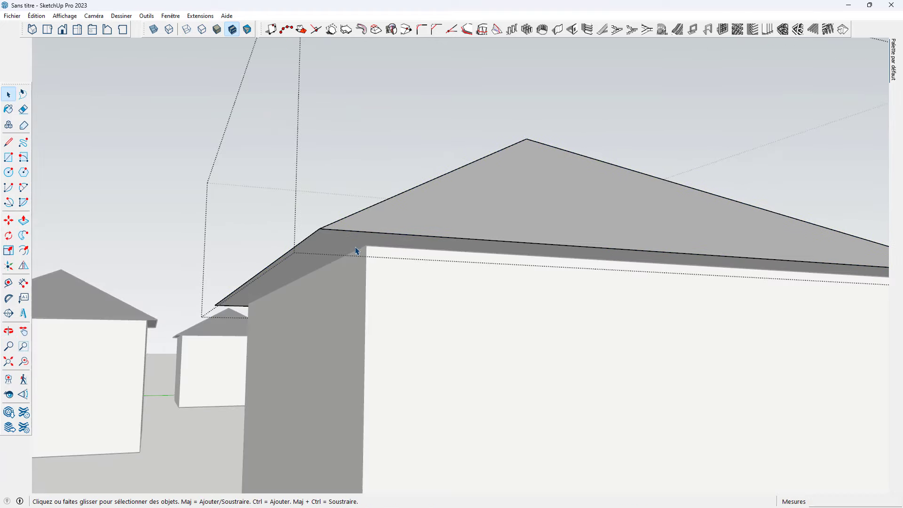
left_click(356, 250)
key("Delete")
middle_click_drag(356, 248, 306, 343)
scroll(301, 307, "down", 6)
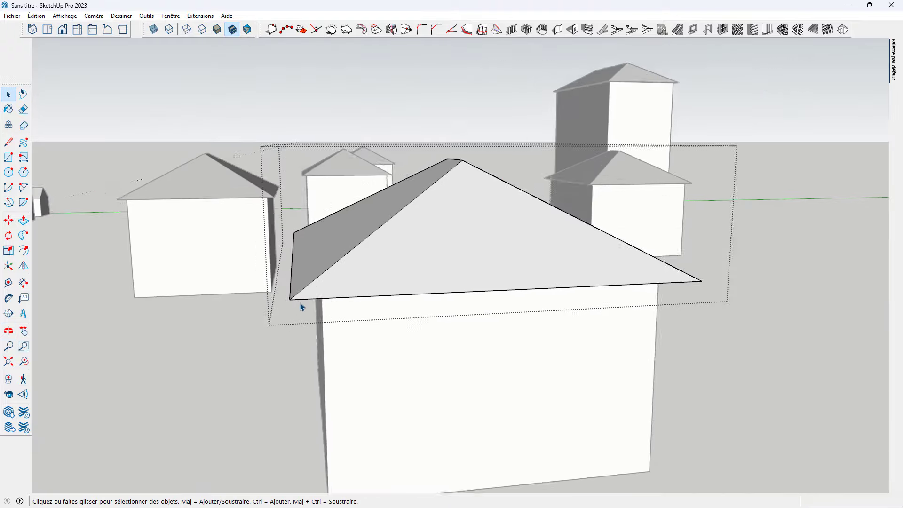
left_click(212, 401)
- Move the hollowed hip roof straight up so it floats above the rafter and batten framing
middle_click_drag(211, 402, 390, 335)
left_click(389, 335)
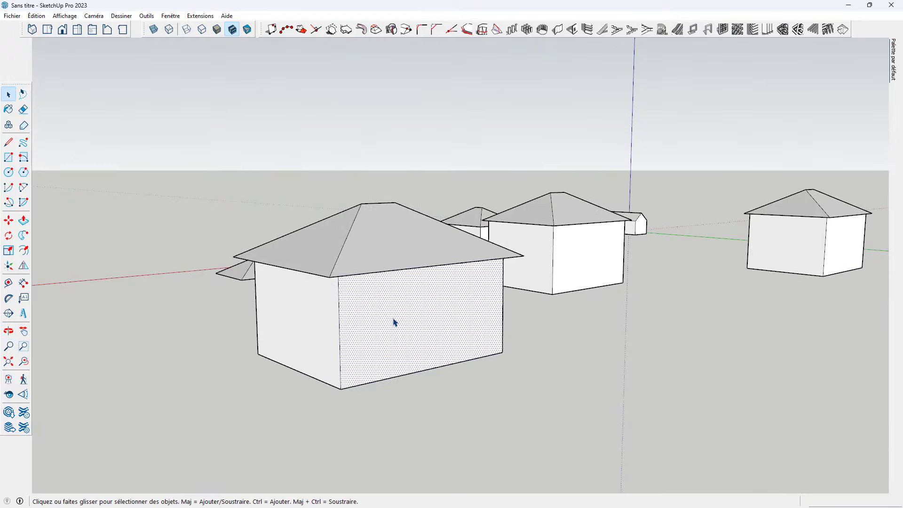
left_click(384, 265)
key("m")
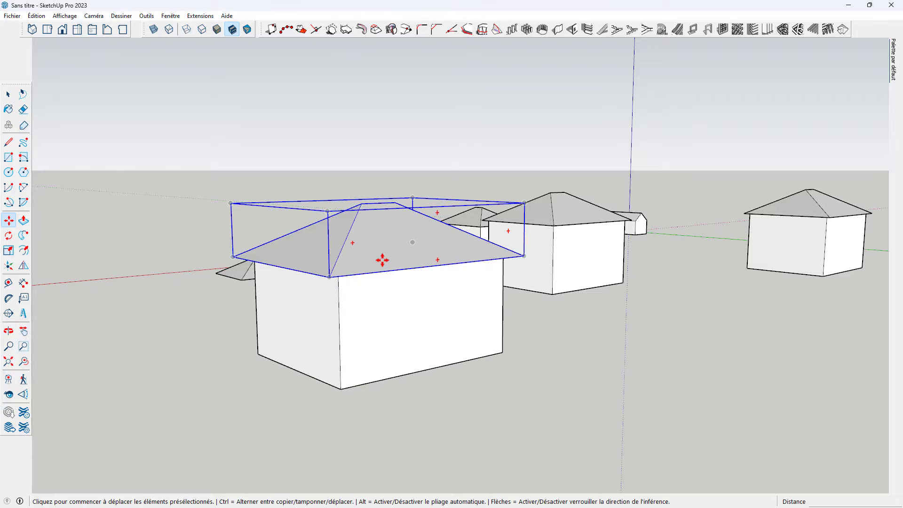
left_click(383, 258)
left_click(379, 198)
key("space")
- Examine the rafter and batten framing beneath the raised roof, and survey all the house models around the scene
left_click(398, 262)
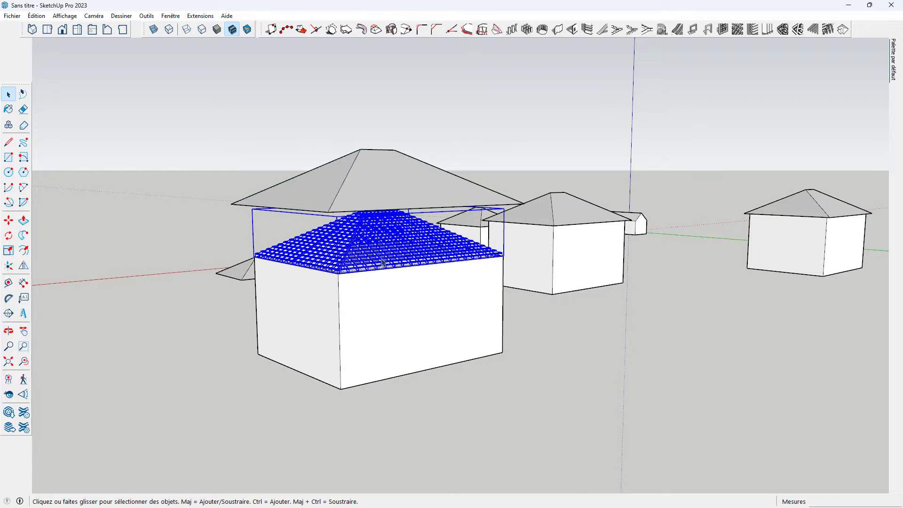
scroll(399, 262, "up", 5)
mouse_move(399, 262)
middle_mouse_down()
mouse_move(456, 276)
mouse_move(608, 271)
mouse_move(560, 276)
middle_mouse_up()
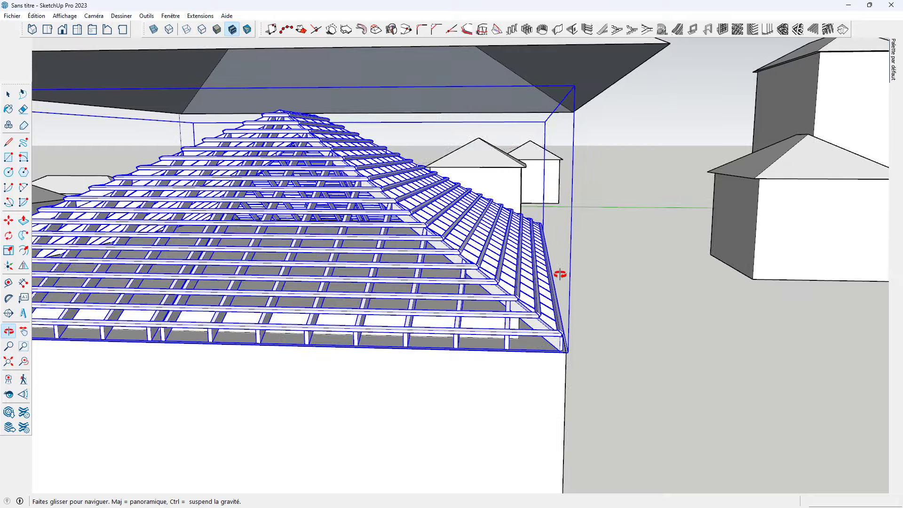
scroll(315, 279, "down", 10)
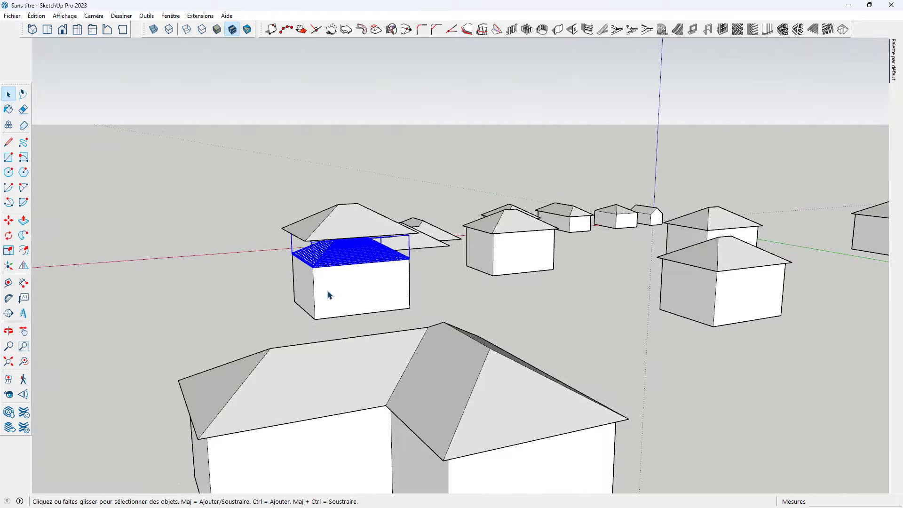
scroll(328, 295, "down", 5)
left_click(662, 373)
middle_click_drag(661, 373, 145, 389)
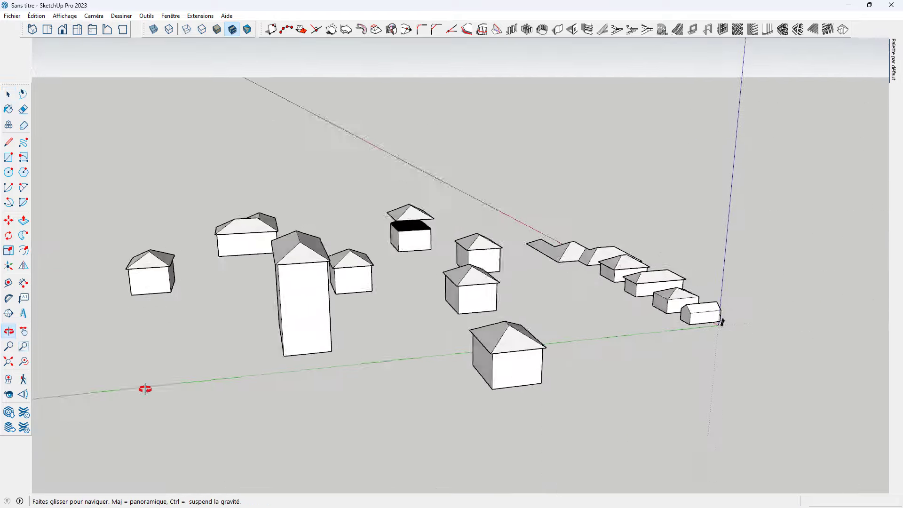
scroll(377, 270, "up", 4)
middle_click_drag(619, 310, 387, 314)
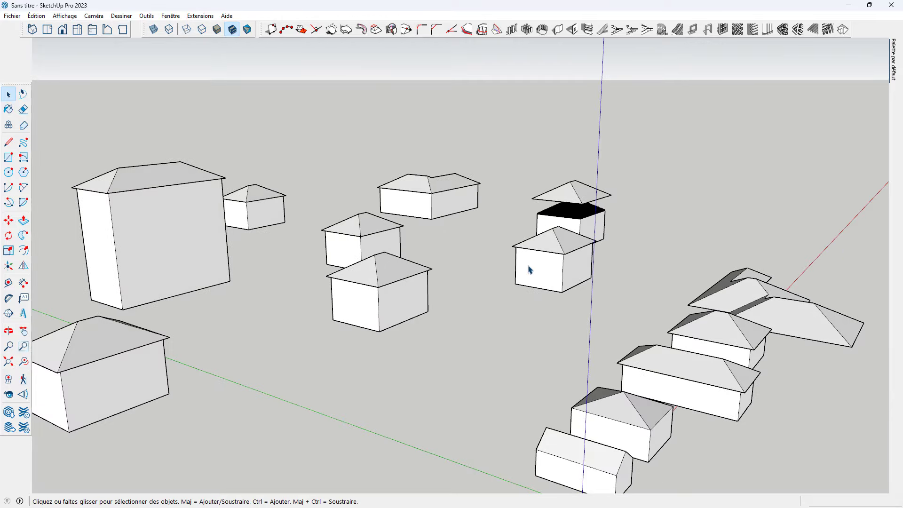